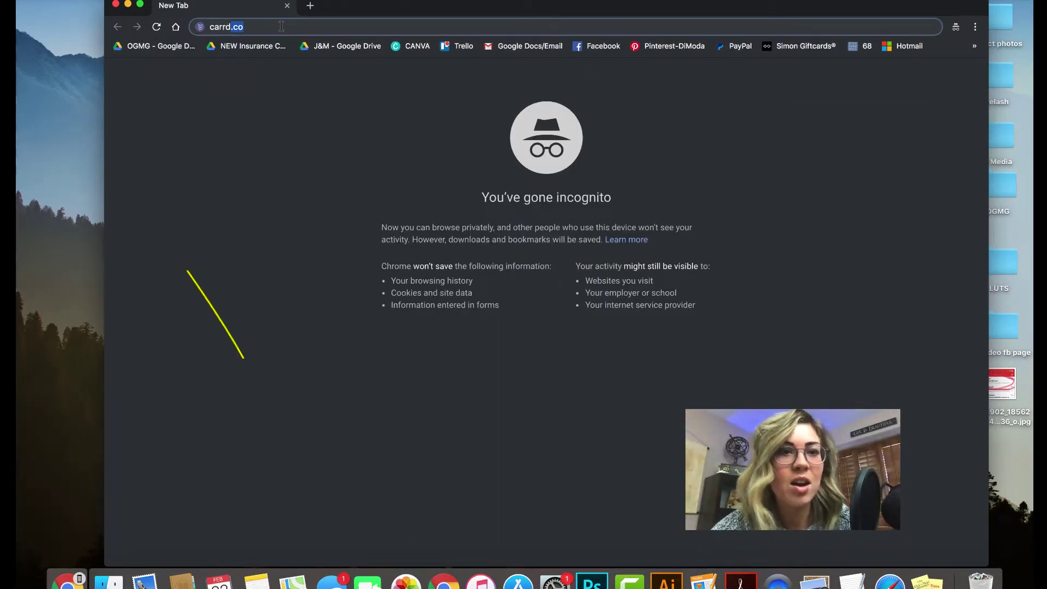
# Load carrd.co and browse the 'What is Carrd?' overview of example one-page sites
pyautogui.press('Return')
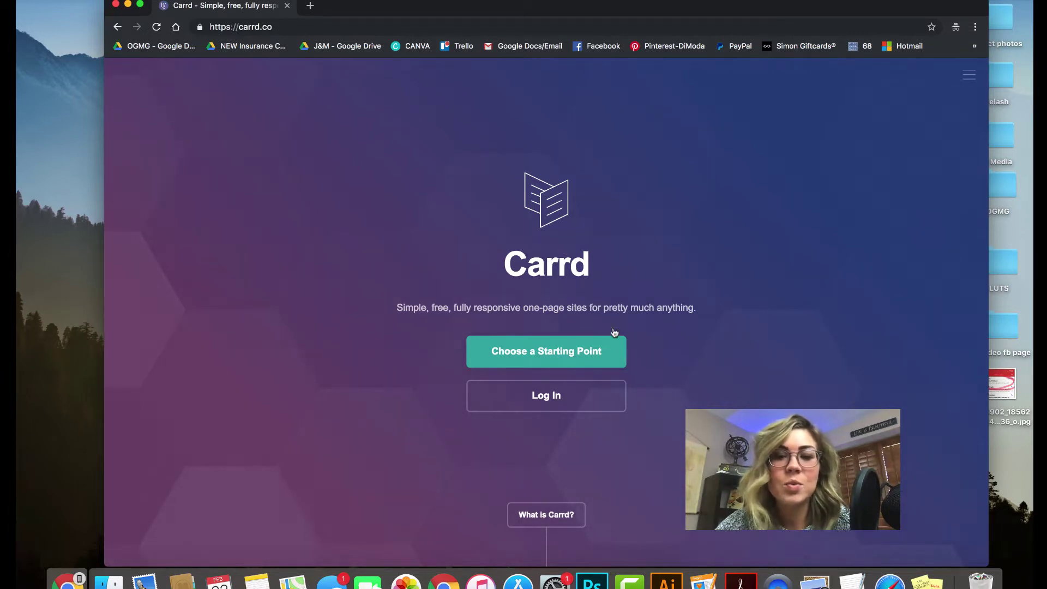
pyautogui.click(539, 353)
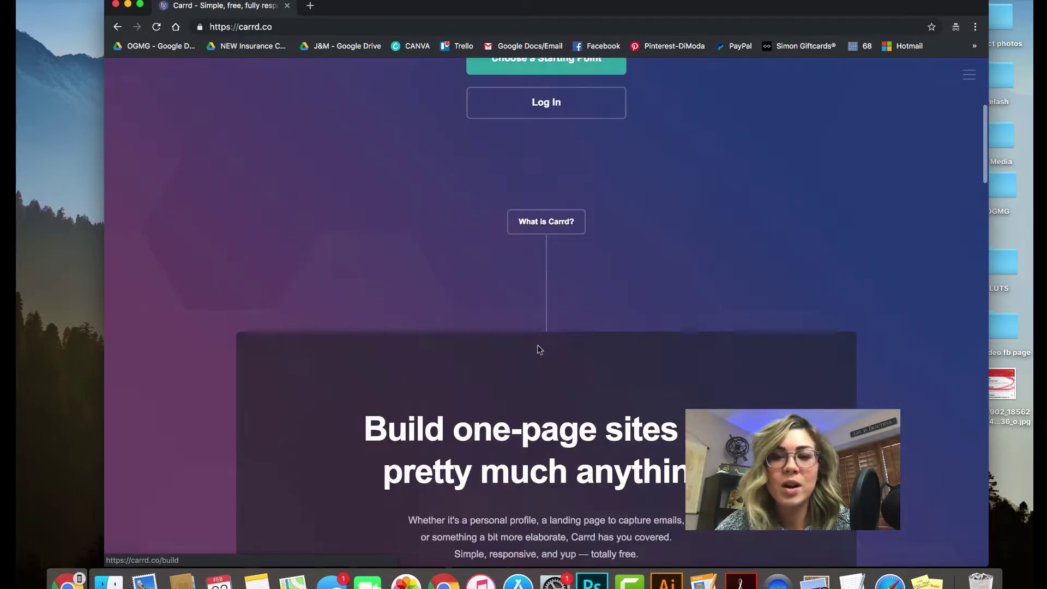
pyautogui.scroll(-3, 539, 350)
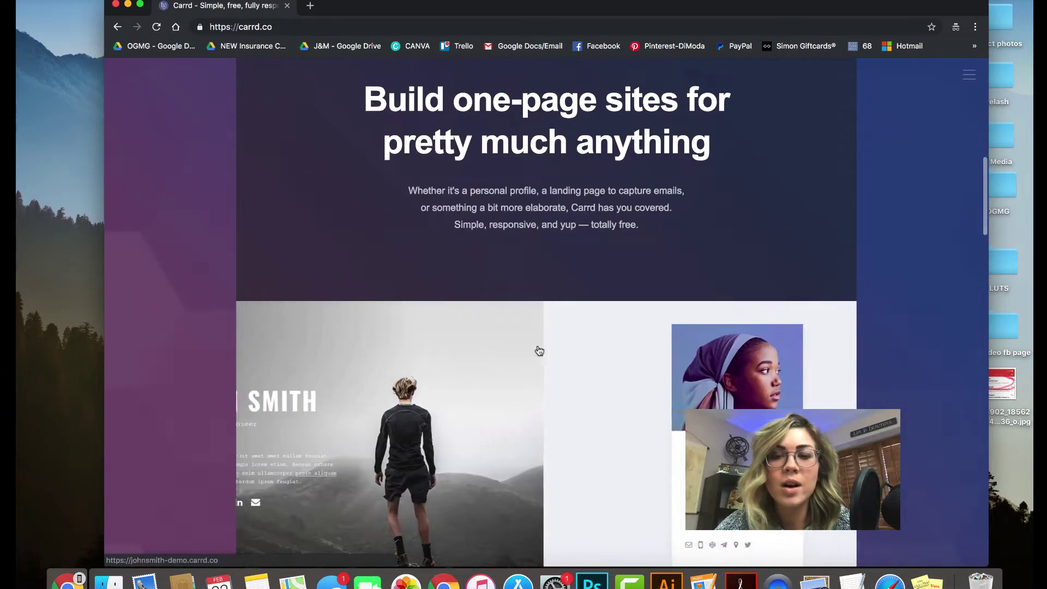
pyautogui.scroll(-3, 540, 350)
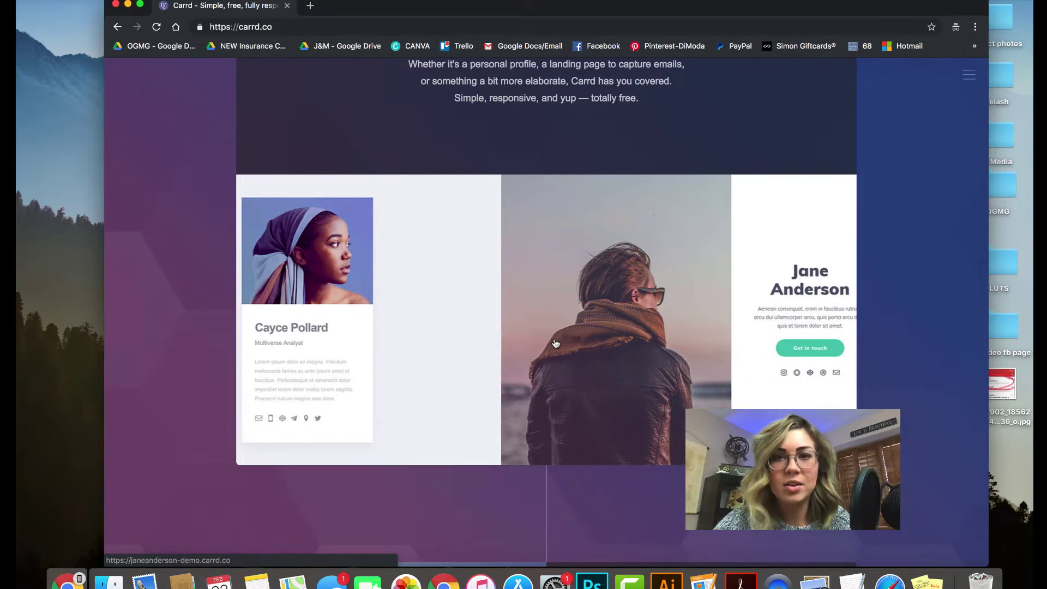
pyautogui.scroll(10, 556, 344)
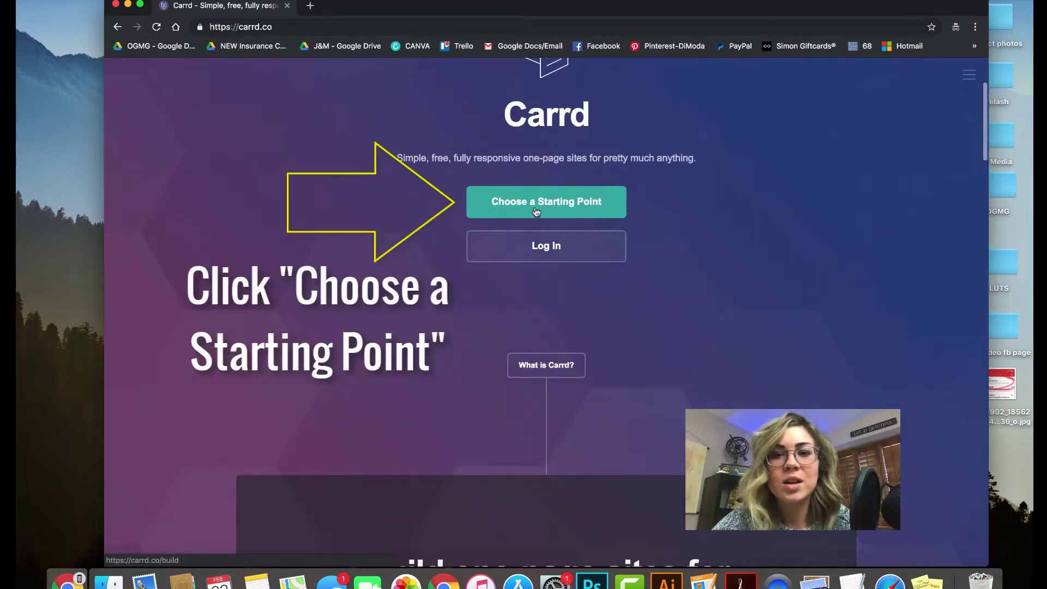
# Browse the starting-point template gallery and start a new site from the Samantha Carter template
pyautogui.click(534, 203)
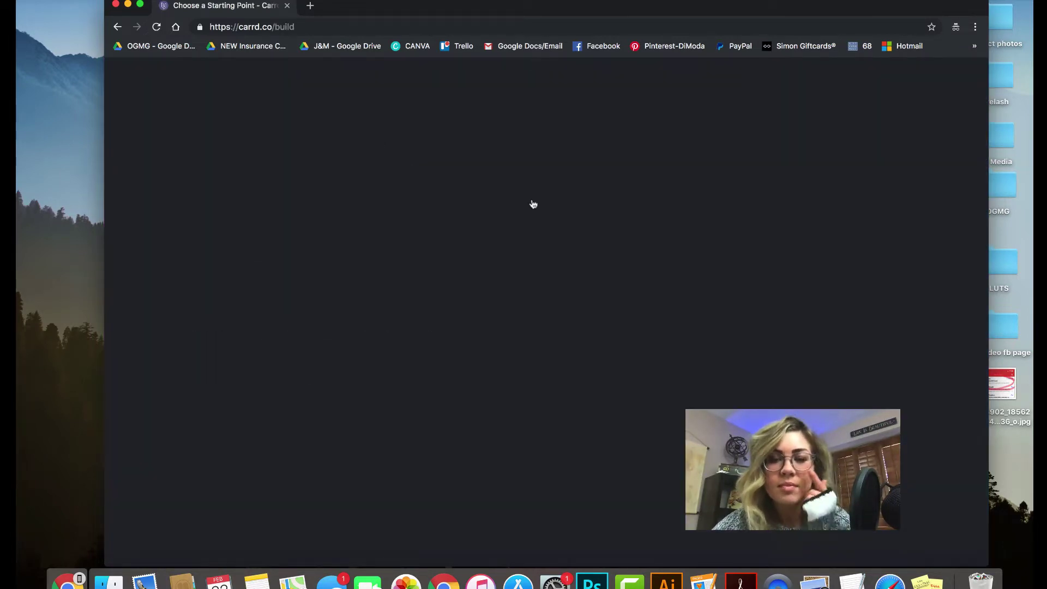
pyautogui.scroll(-3, 542, 322)
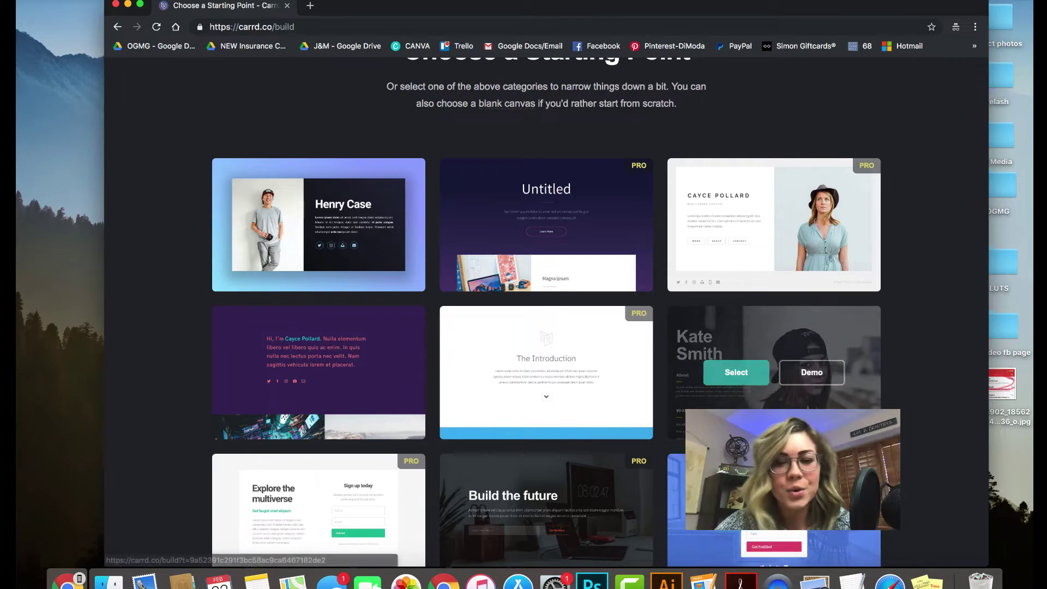
pyautogui.scroll(-3, 788, 343)
pyautogui.scroll(3, 788, 342)
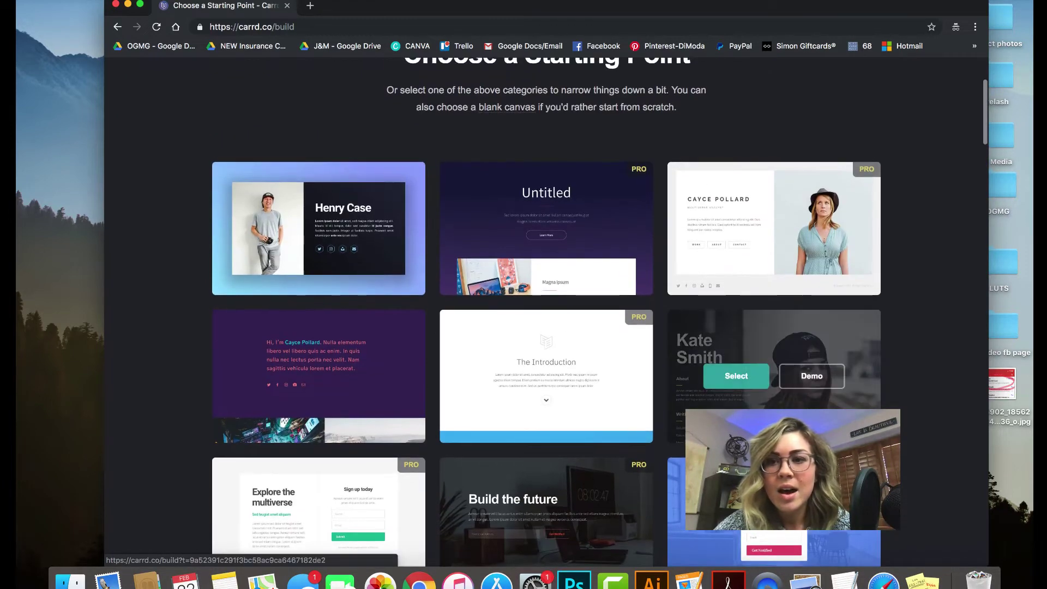
pyautogui.scroll(-8, 658, 378)
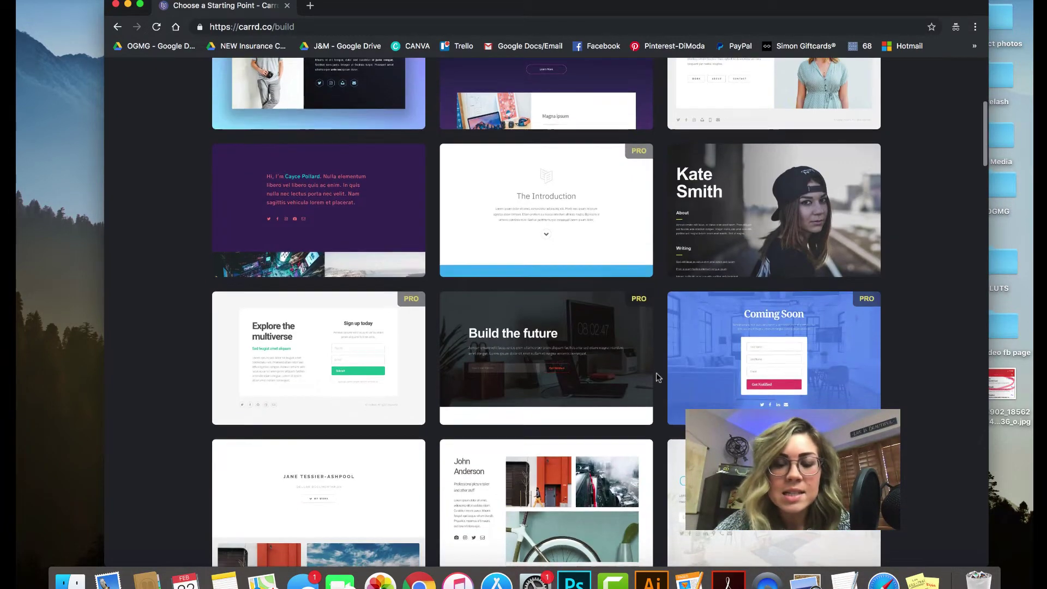
pyautogui.scroll(-8, 658, 377)
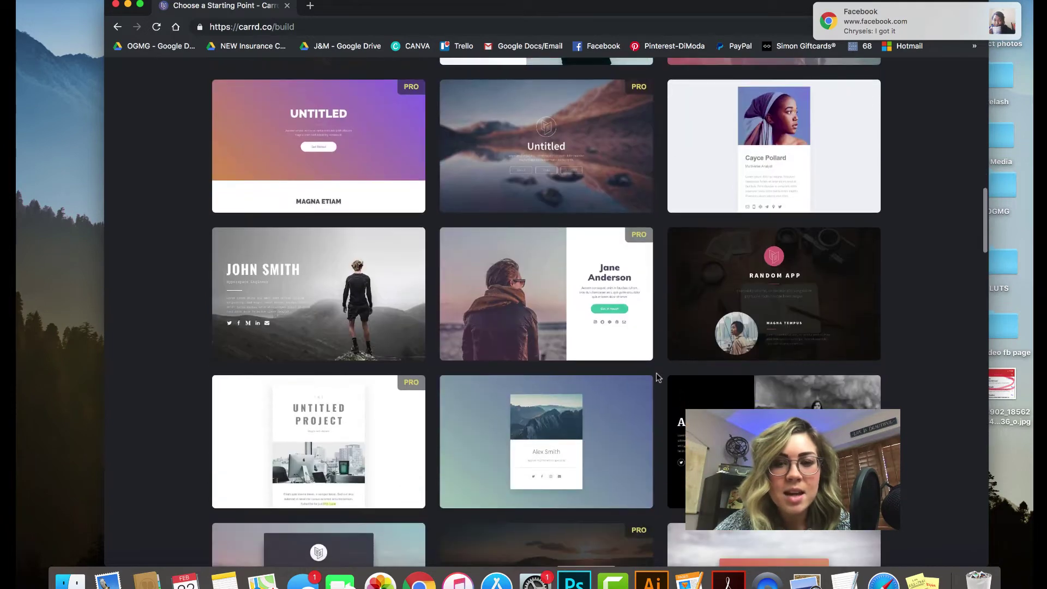
pyautogui.scroll(-5, 659, 377)
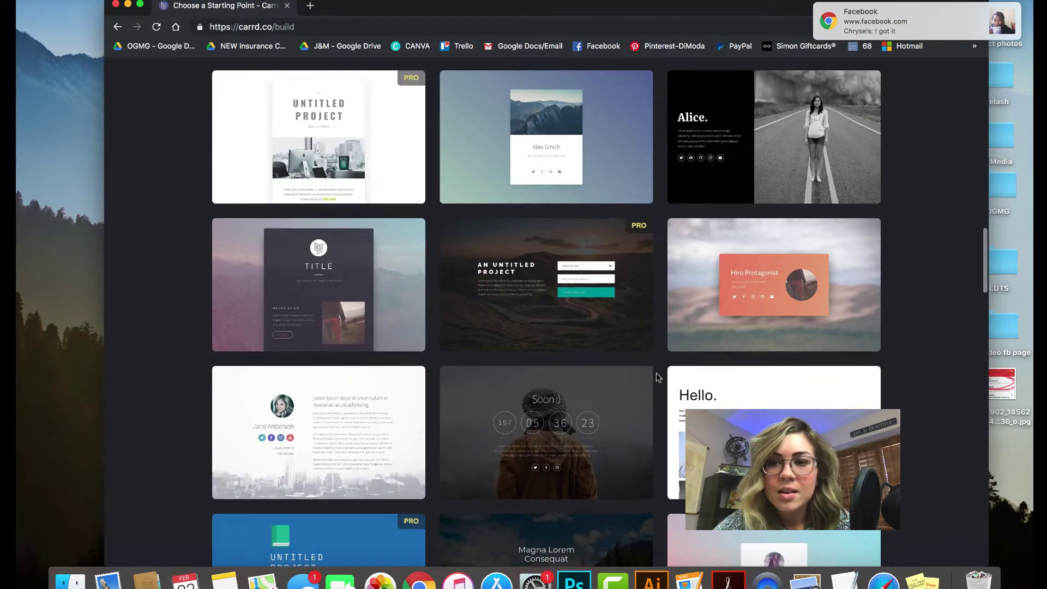
pyautogui.scroll(-9, 658, 378)
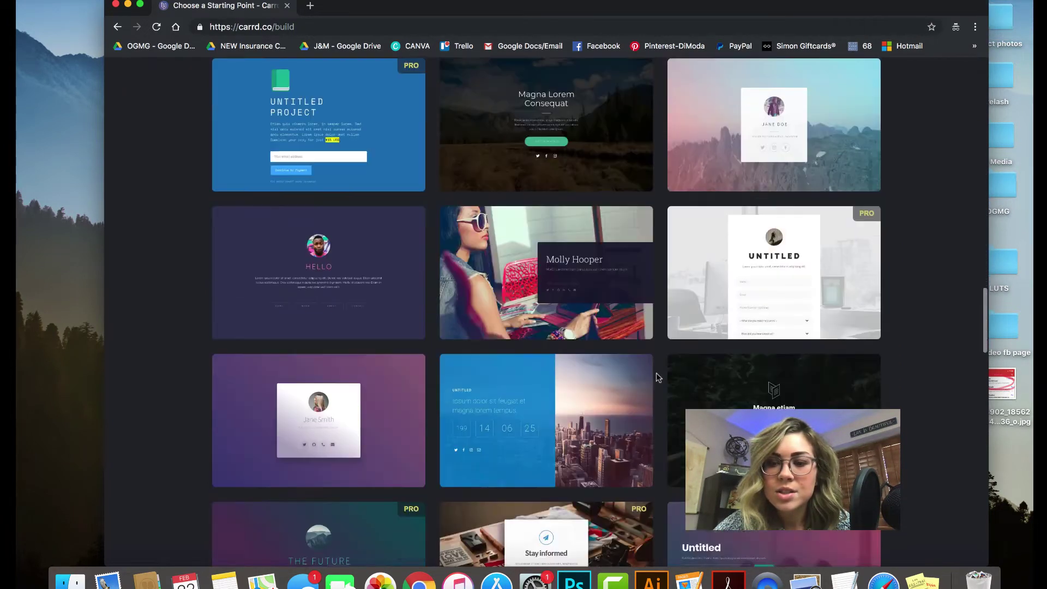
pyautogui.scroll(-3, 659, 377)
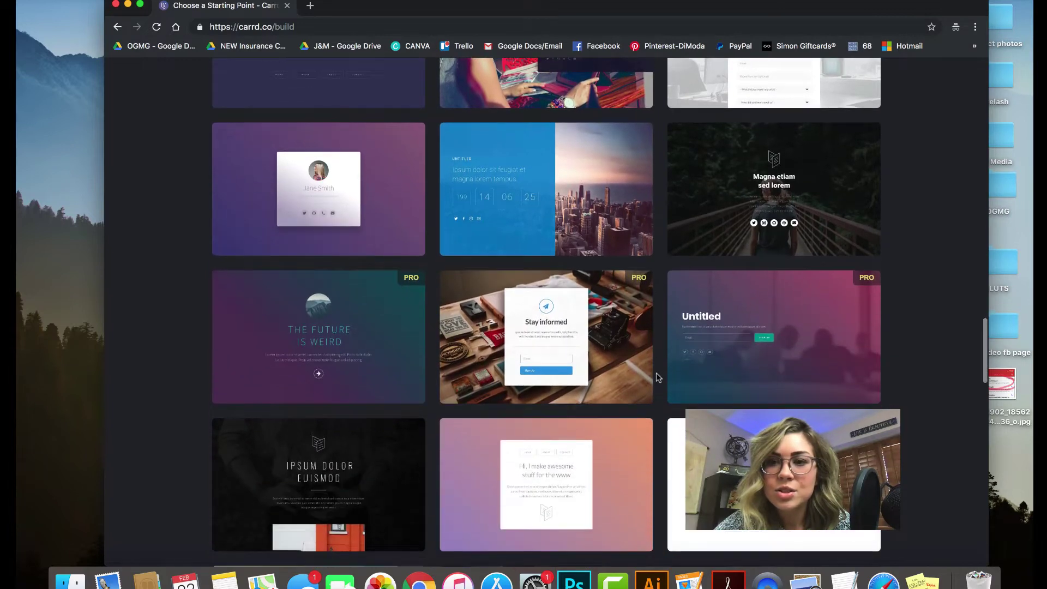
pyautogui.scroll(-3, 659, 377)
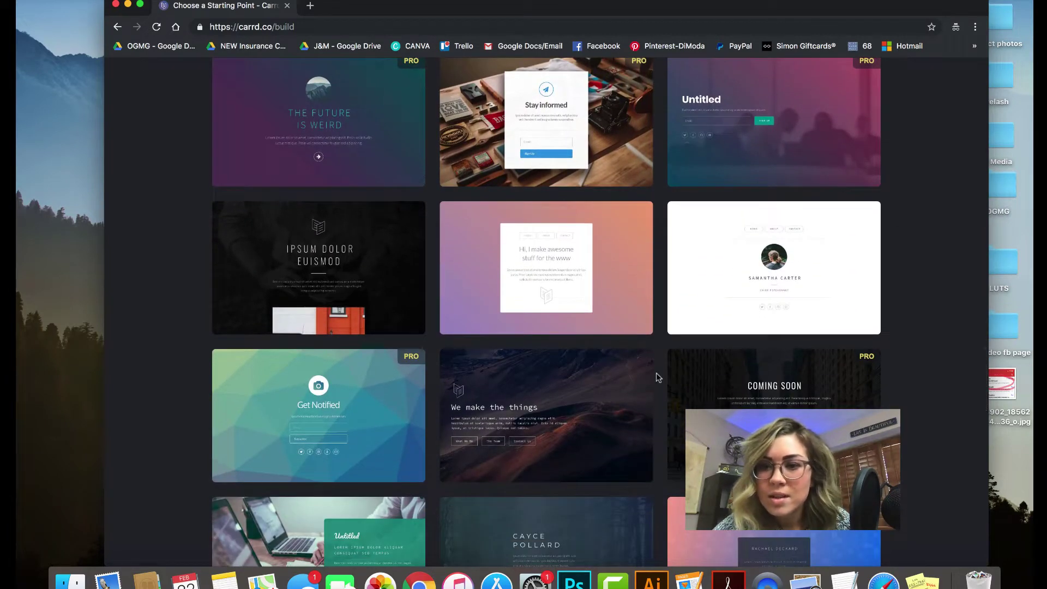
pyautogui.moveTo(739, 269)
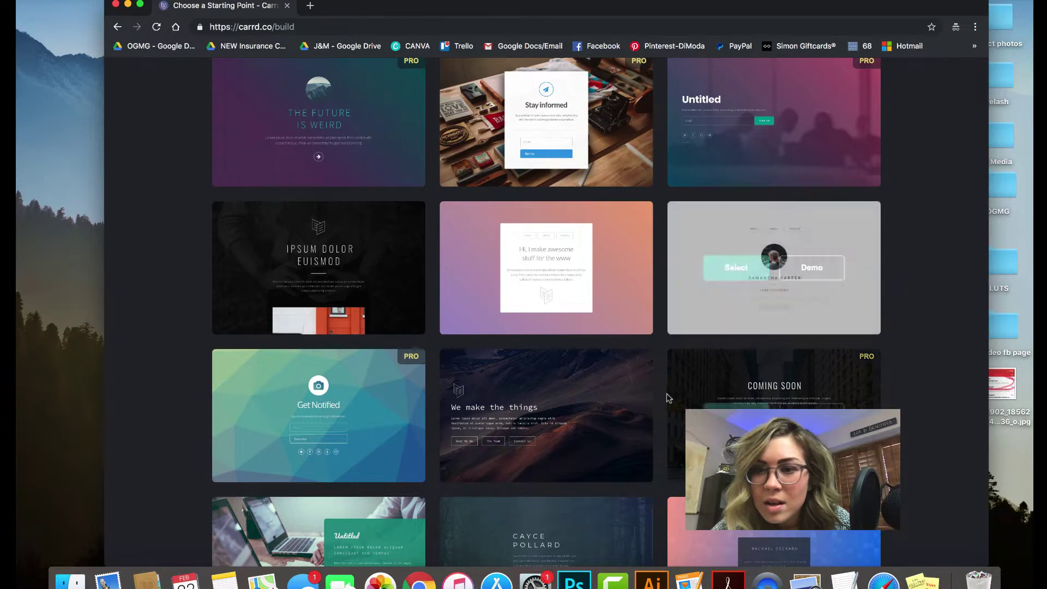
pyautogui.click(736, 268)
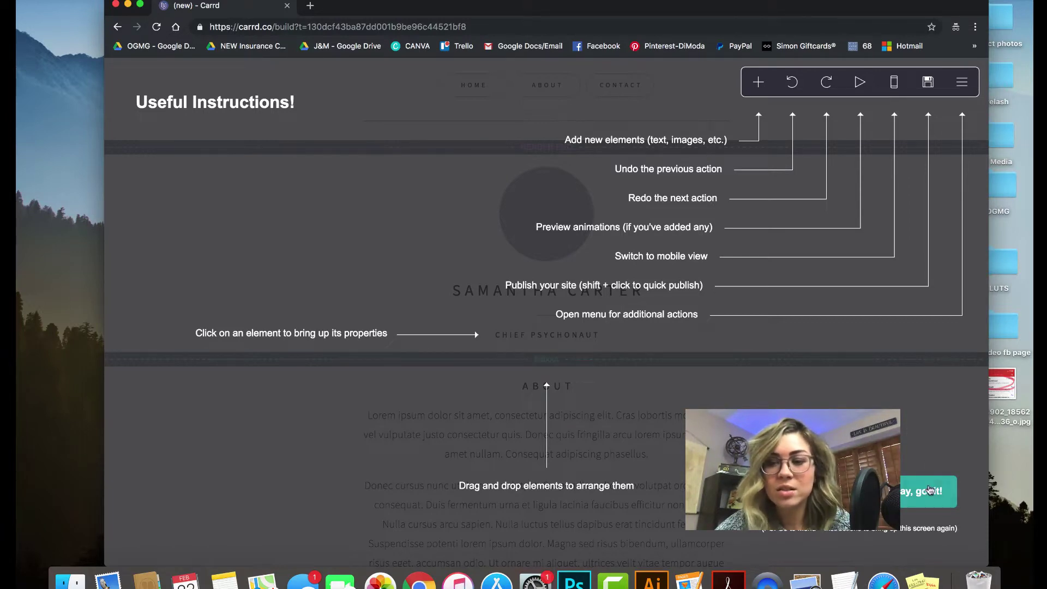
# Dismiss the Useful Instructions overlay with 'Okay, got it!'
pyautogui.click(903, 502)
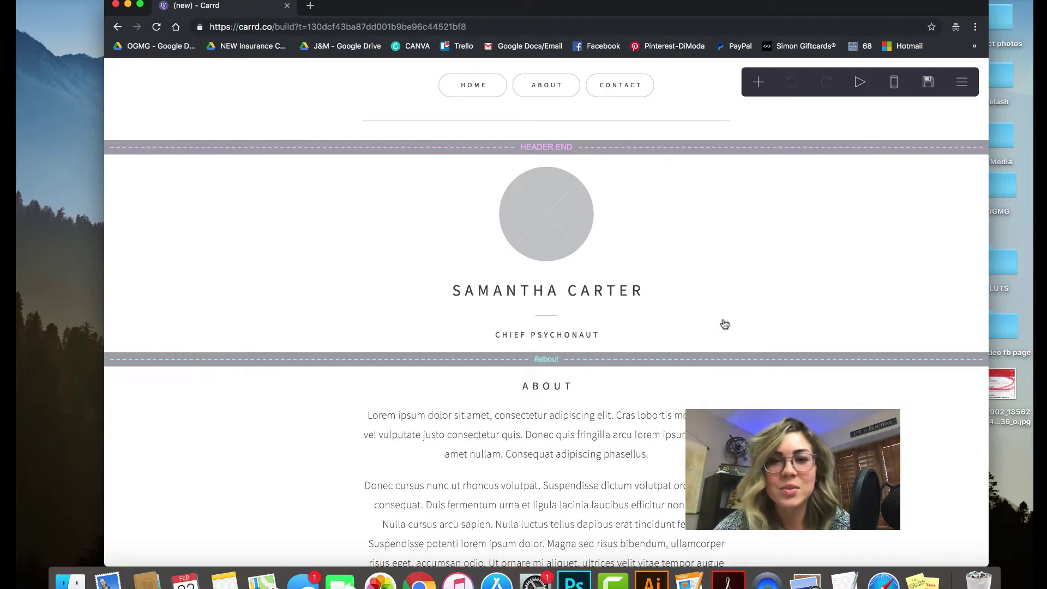
# Upload Downloads/3_images/IMG_6991.jpg as the profile photo, cropped to the top of the picture
pyautogui.click(541, 213)
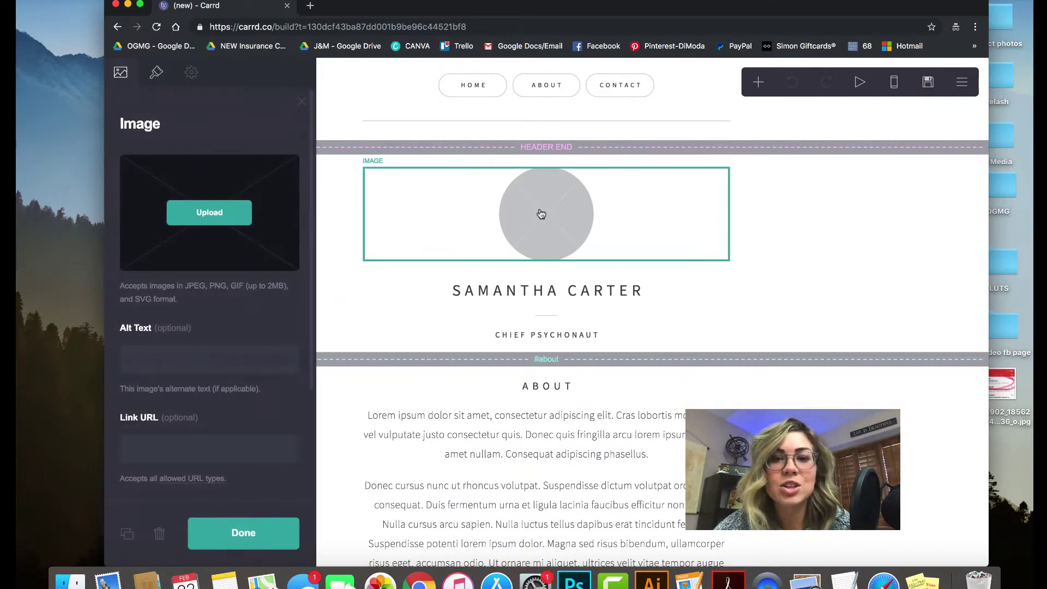
pyautogui.click(217, 222)
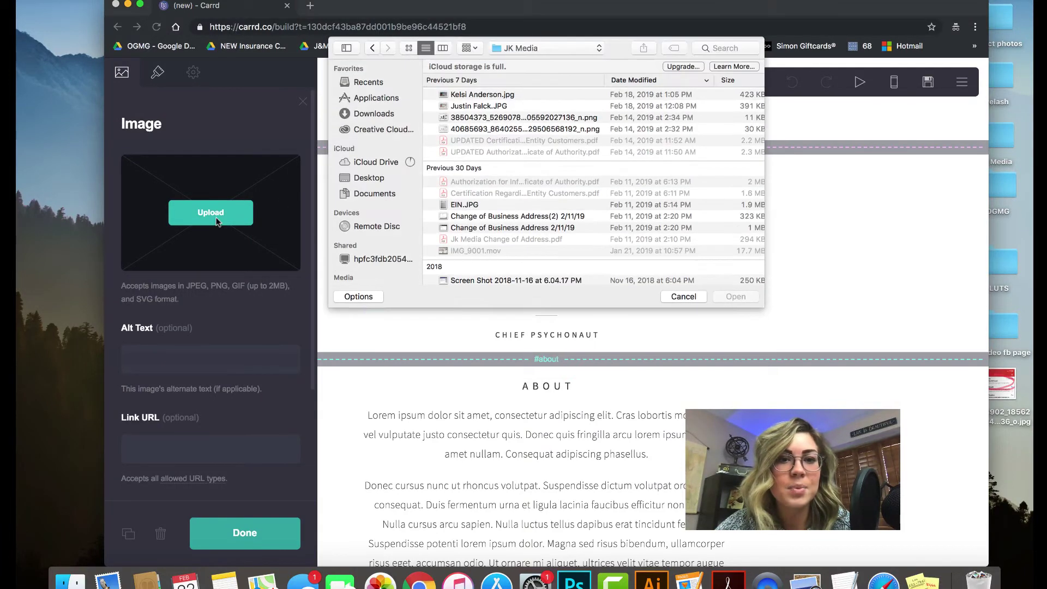
pyautogui.click(376, 115)
pyautogui.scroll(-5, 505, 199)
pyautogui.scroll(-10, 506, 199)
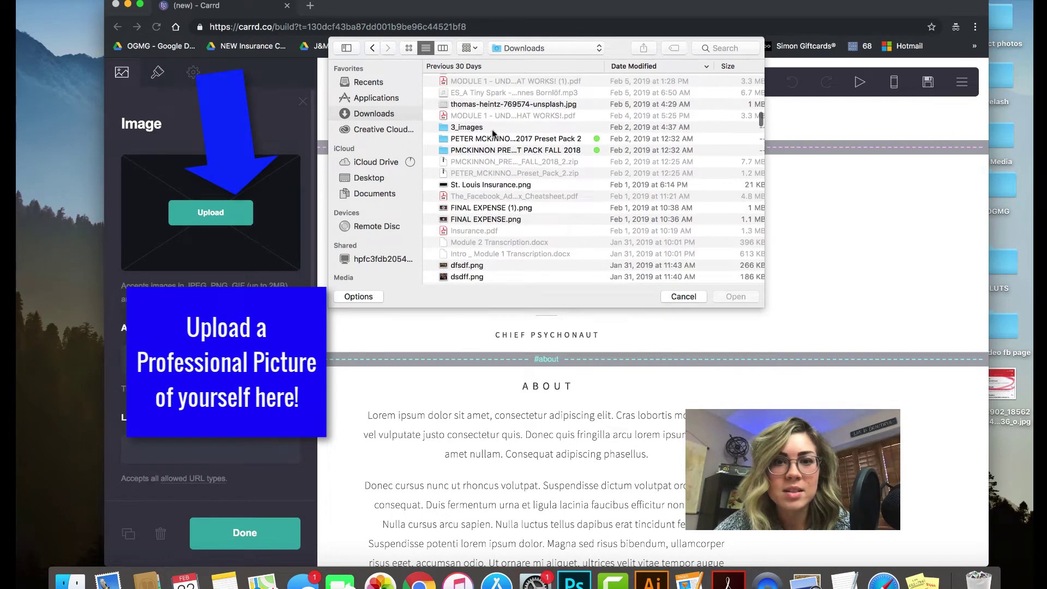
pyautogui.doubleClick(493, 129)
pyautogui.doubleClick(489, 105)
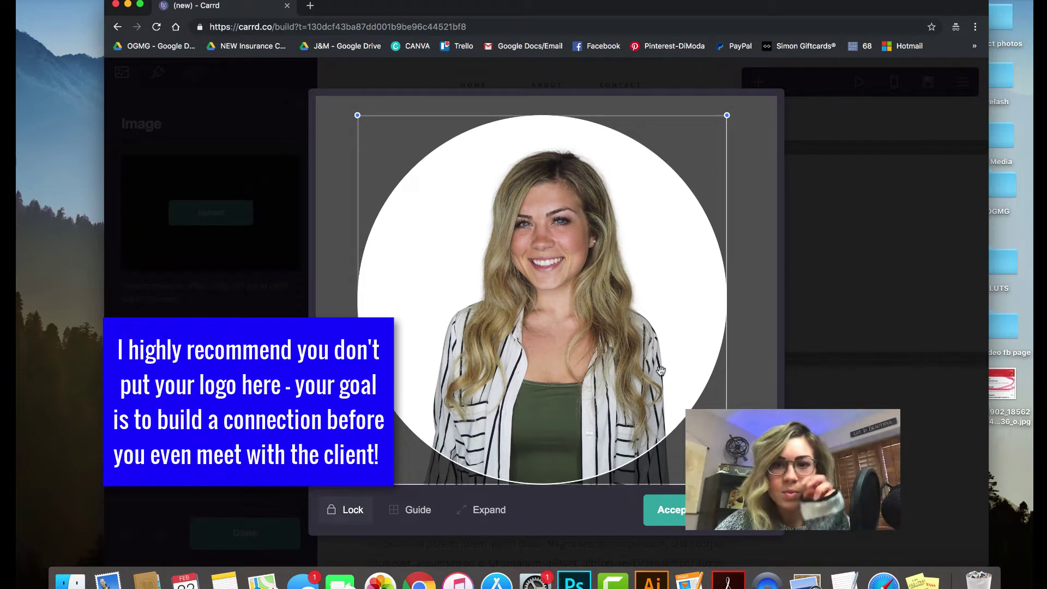
pyautogui.moveTo(665, 355); pyautogui.dragTo(676, 310)
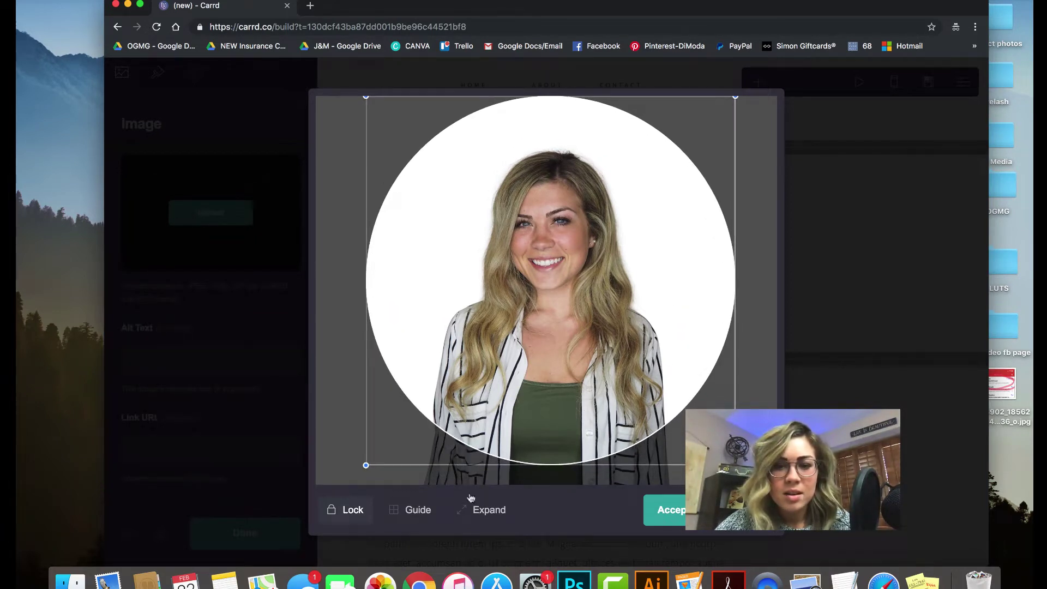
pyautogui.click(682, 518)
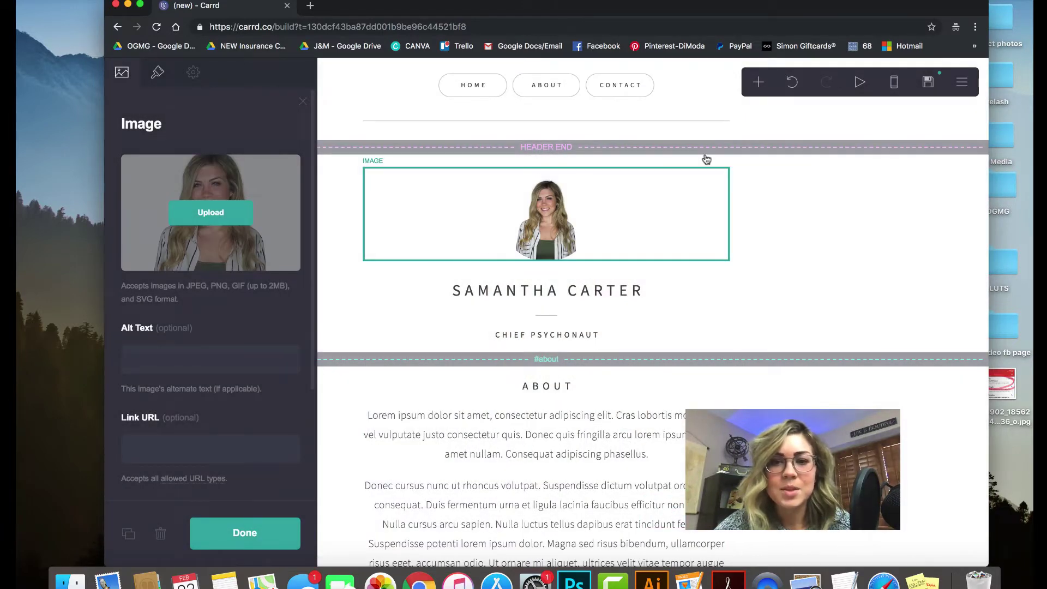
# Replace the 'Samantha Carter' heading with the agent's full name
pyautogui.click(532, 291)
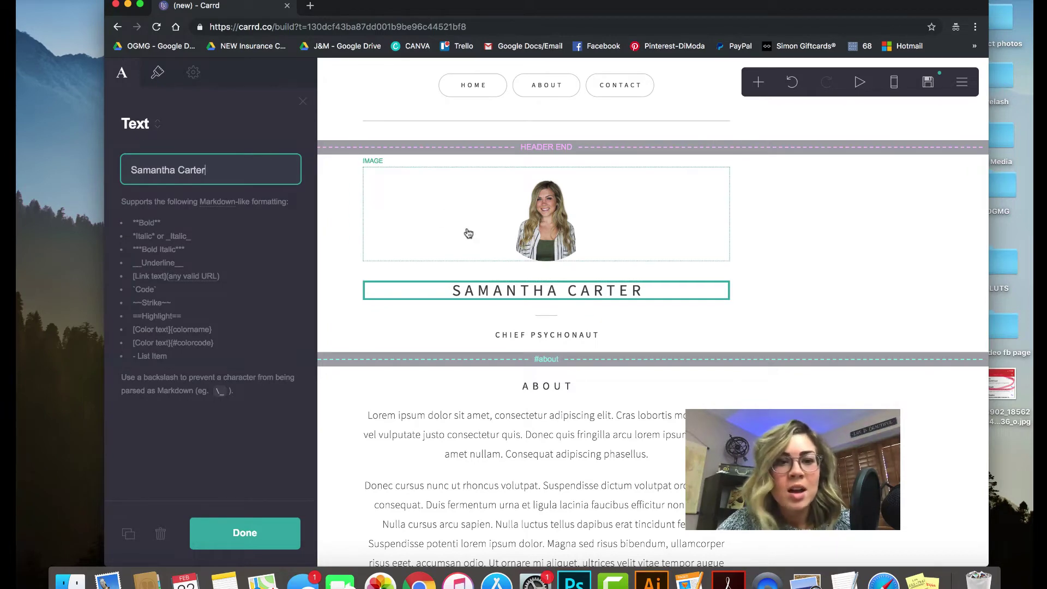
pyautogui.press('Escape')
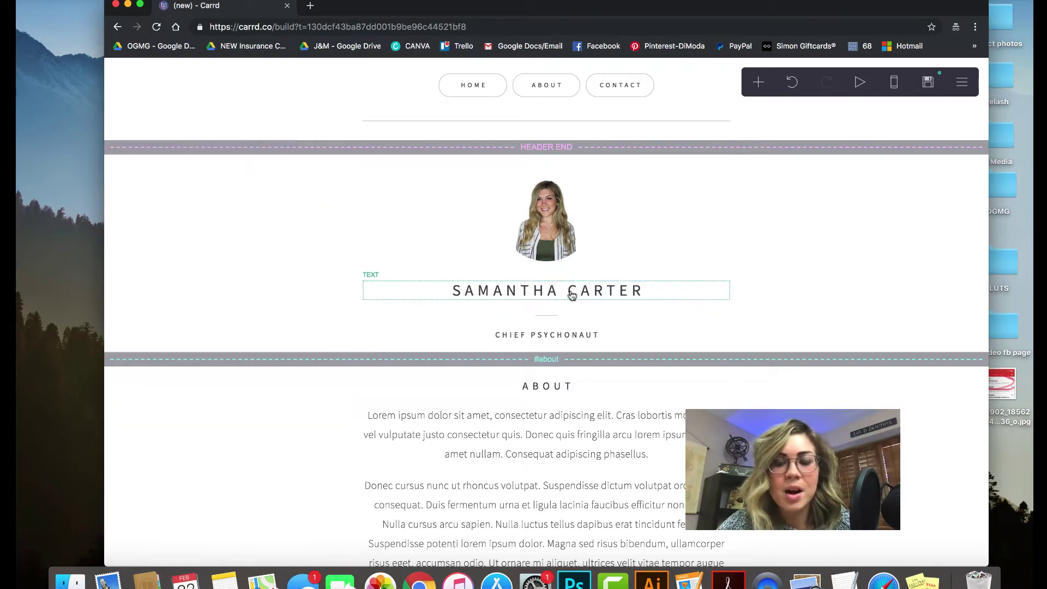
pyautogui.click(571, 295)
pyautogui.tripleClick(195, 177)
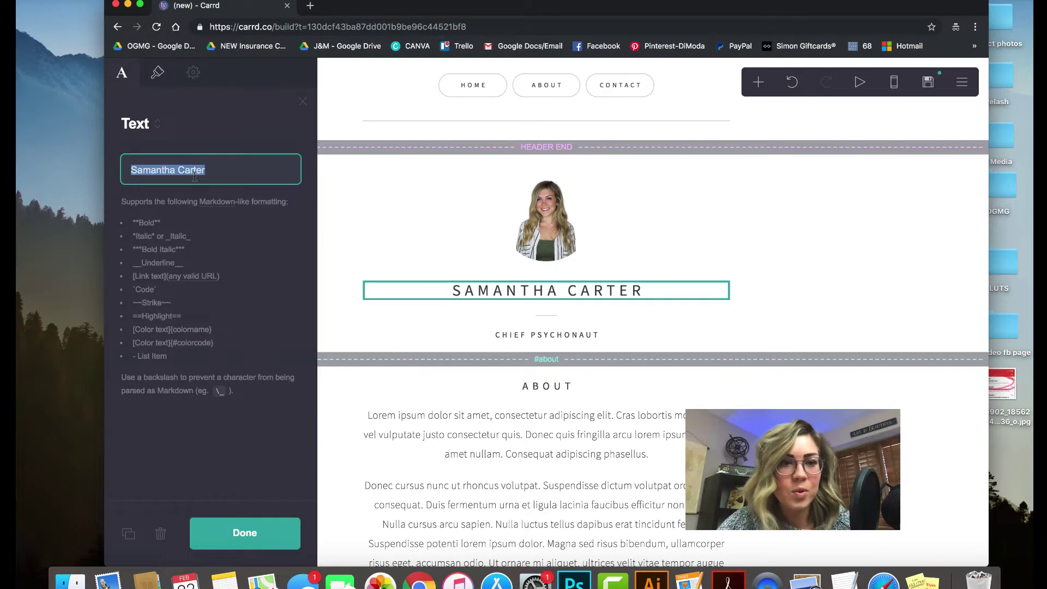
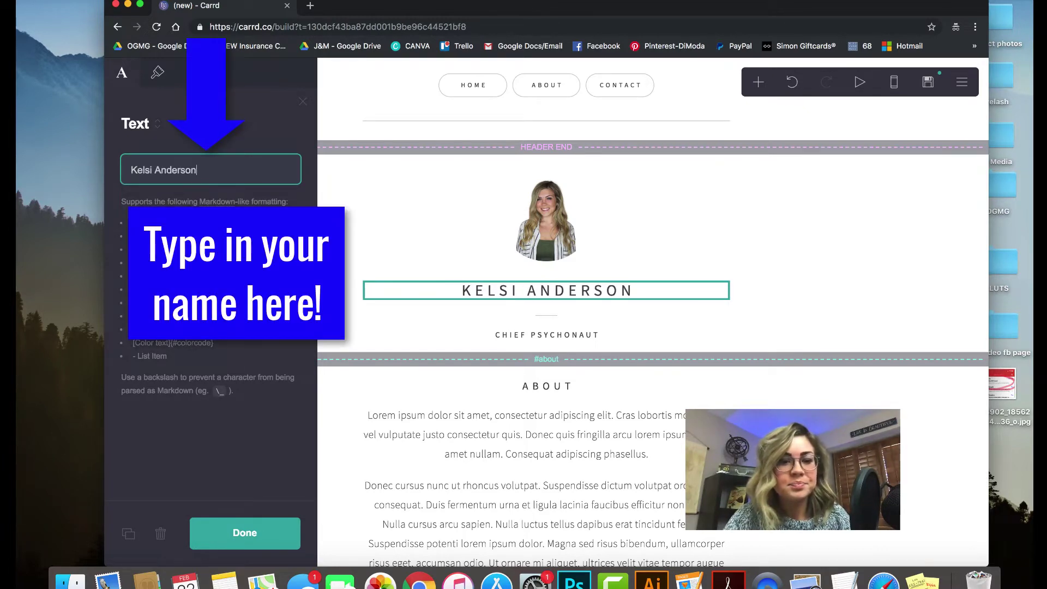
pyautogui.click(258, 533)
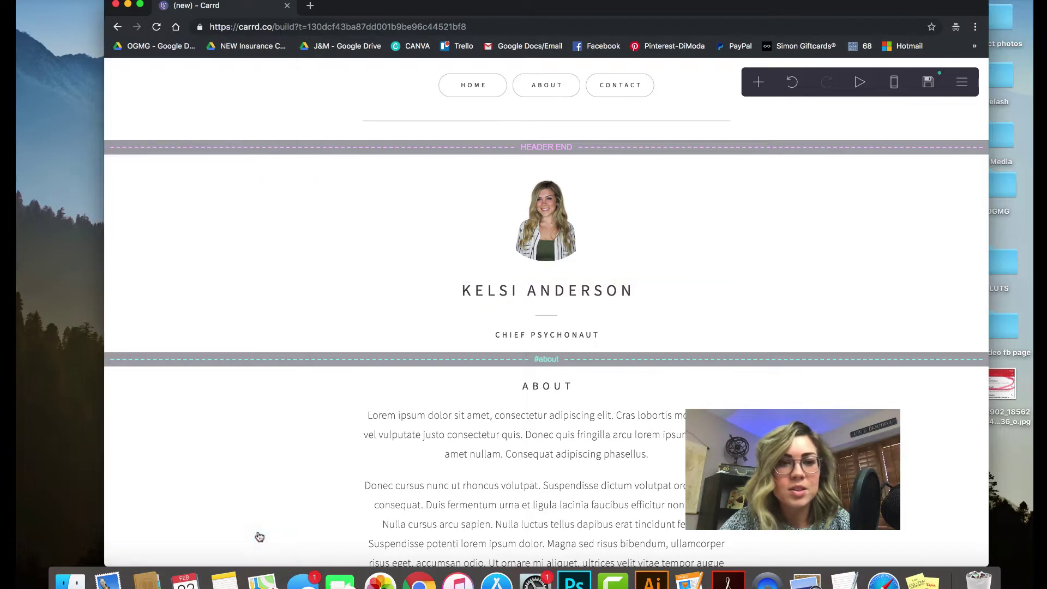
# Change the subtitle from 'Chief Psychonaut' to 'Insurance Agent'
pyautogui.click(528, 336)
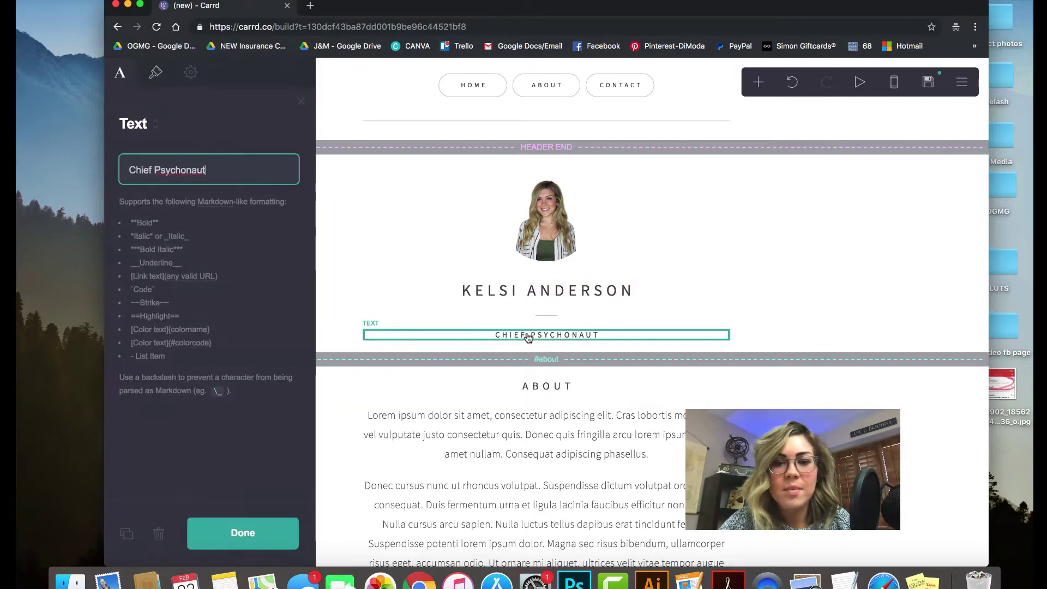
pyautogui.tripleClick(222, 169)
pyautogui.write('Insurance Agent')
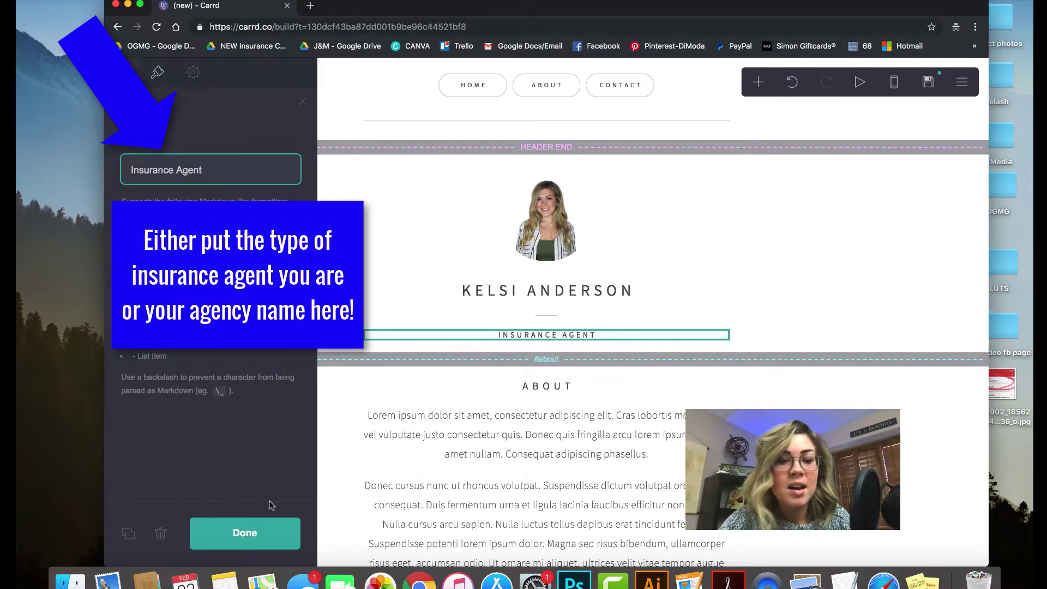
pyautogui.click(257, 527)
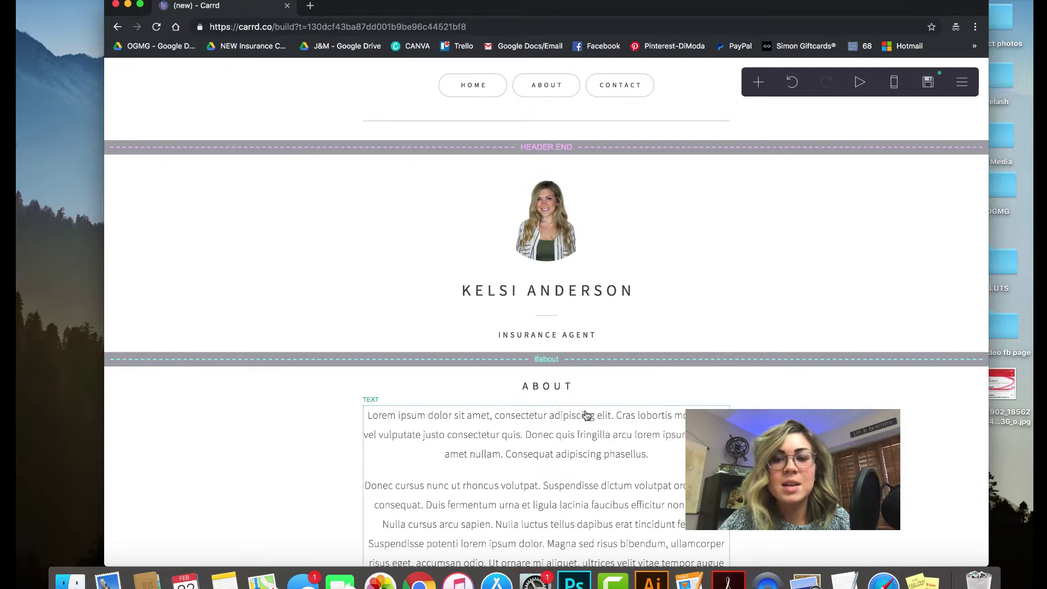
# Delete all the lorem ipsum About text and type a single line of placeholder characters
pyautogui.scroll(-5, 586, 415)
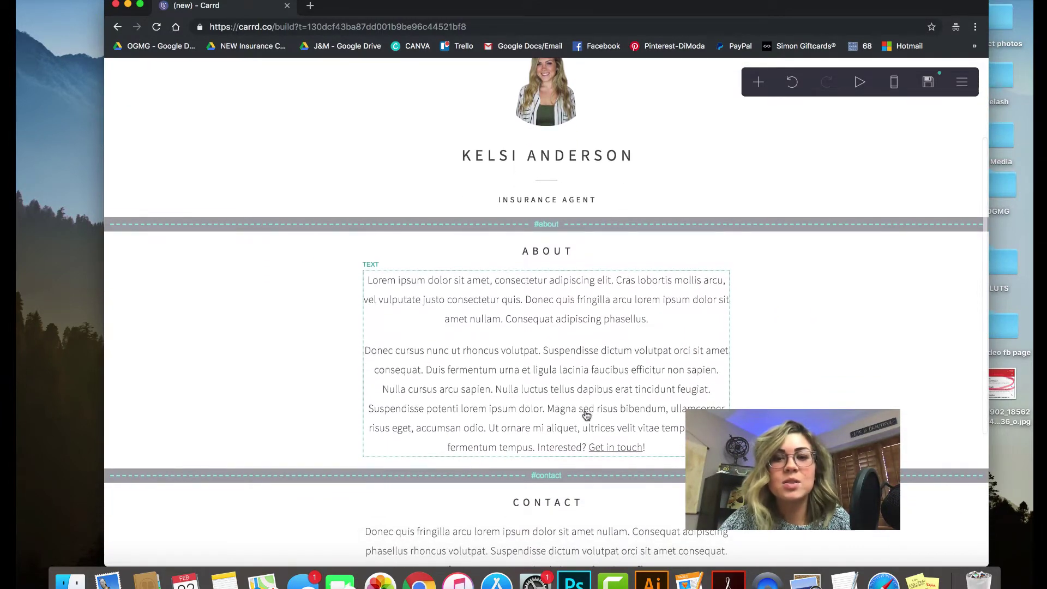
pyautogui.click(567, 415)
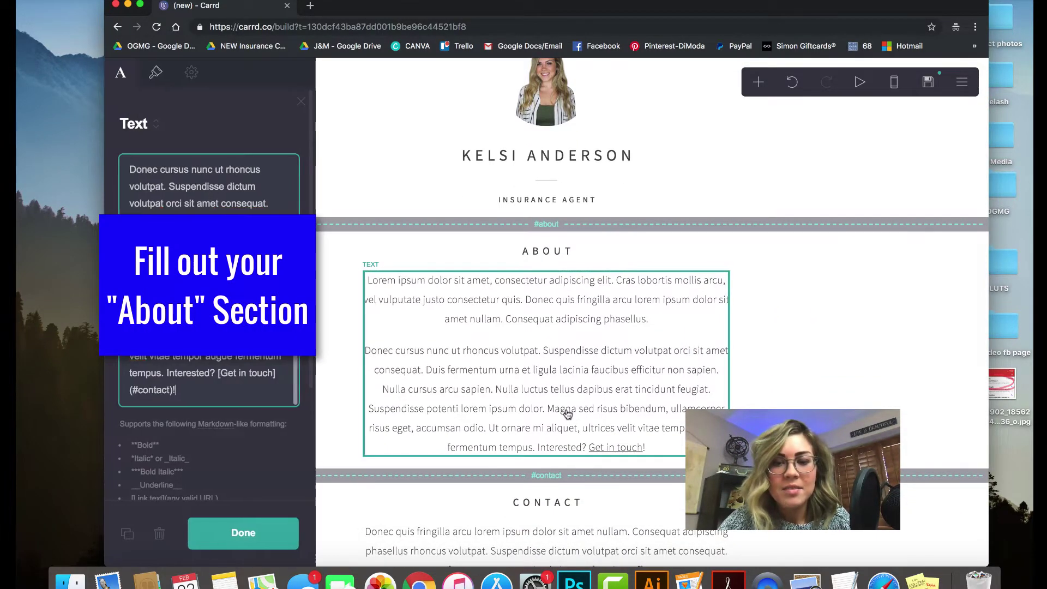
pyautogui.moveTo(183, 393); pyautogui.dragTo(148, 136)
pyautogui.scroll(-1, 232, 355)
pyautogui.click(198, 294)
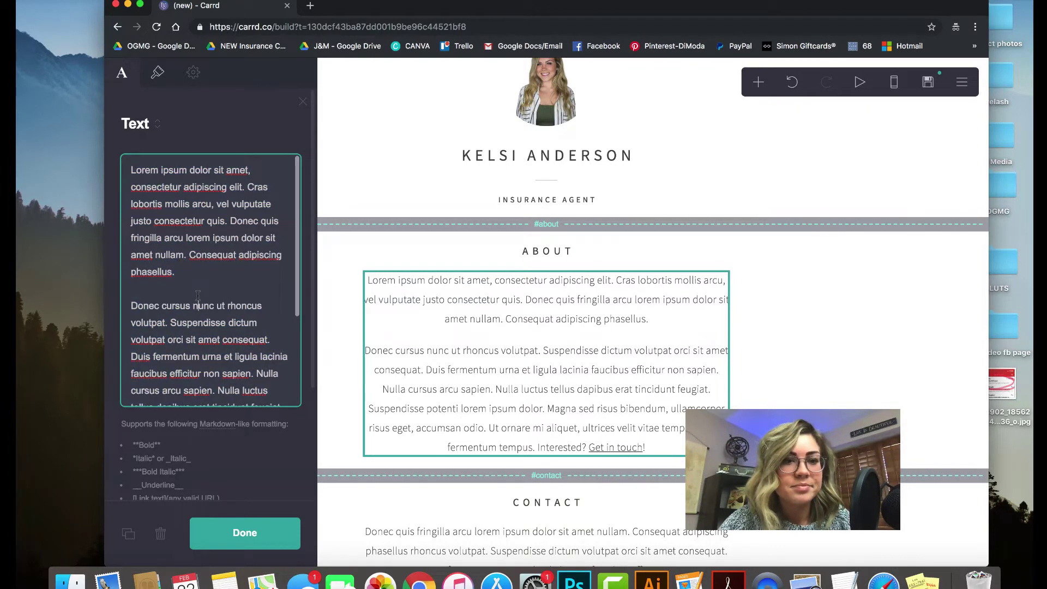
pyautogui.moveTo(127, 169); pyautogui.dragTo(237, 409)
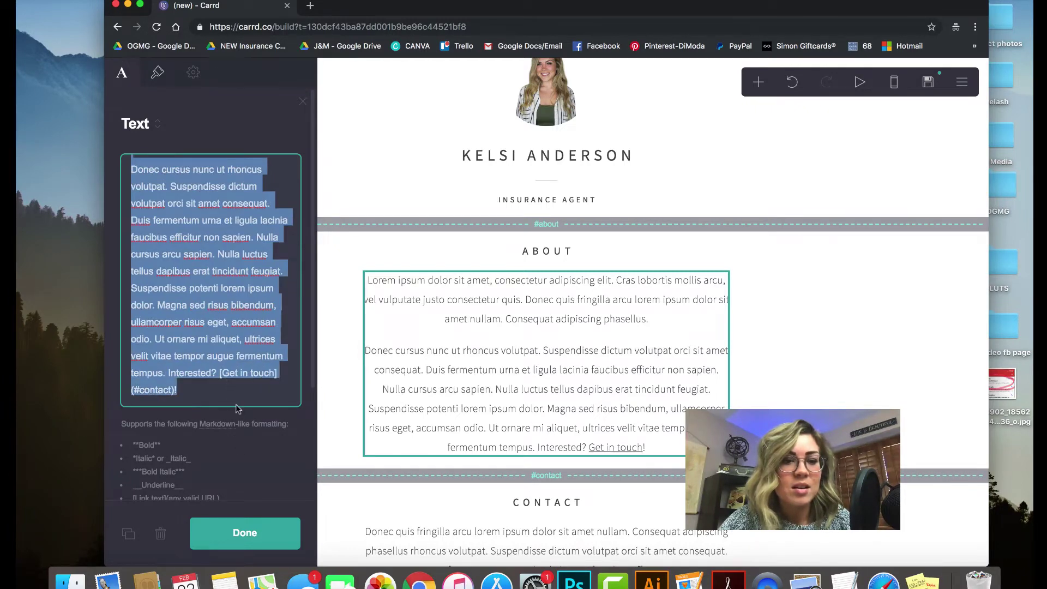
pyautogui.press('BackSpace')
pyautogui.write('fj')
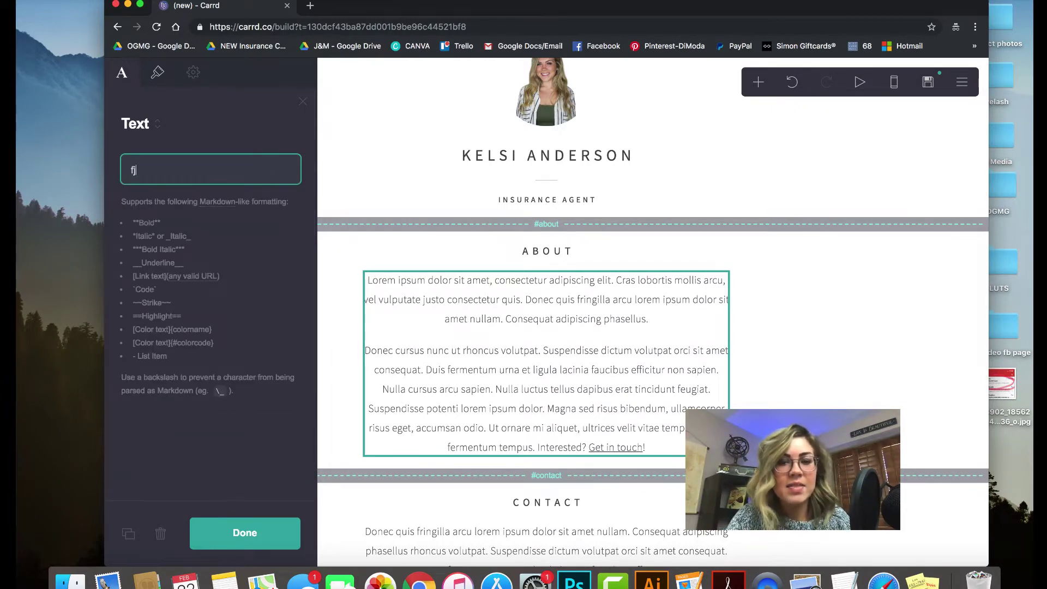
pyautogui.write('skfjkdsjfkdsajfkds;fjkdslfmdskfmdskfmsddnskfnkdsfnkds')
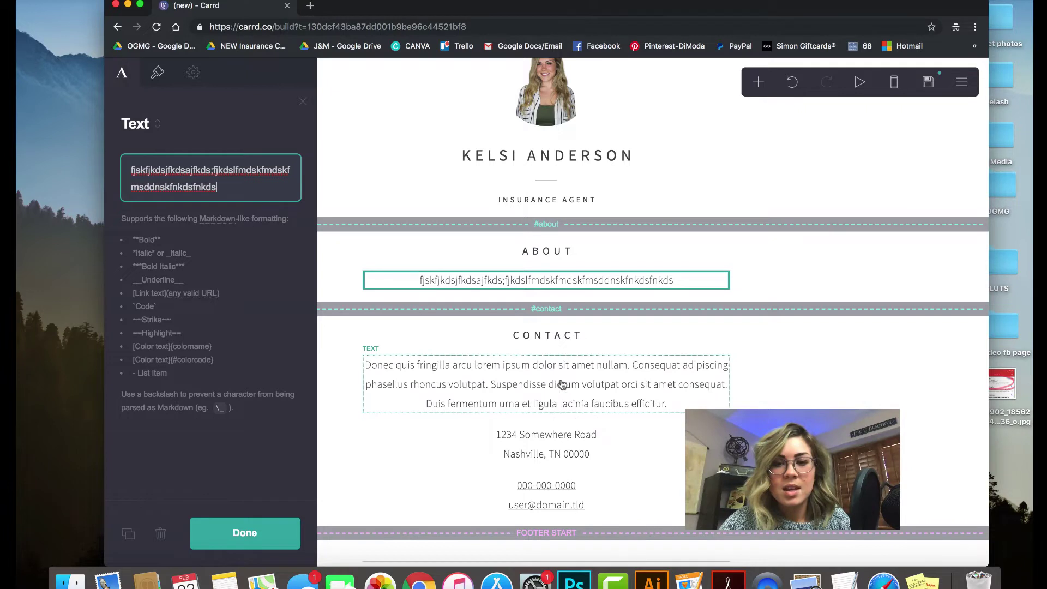
# Change the Contact intro to 'I can't wait to hear from you' and open the address block
pyautogui.click(534, 386)
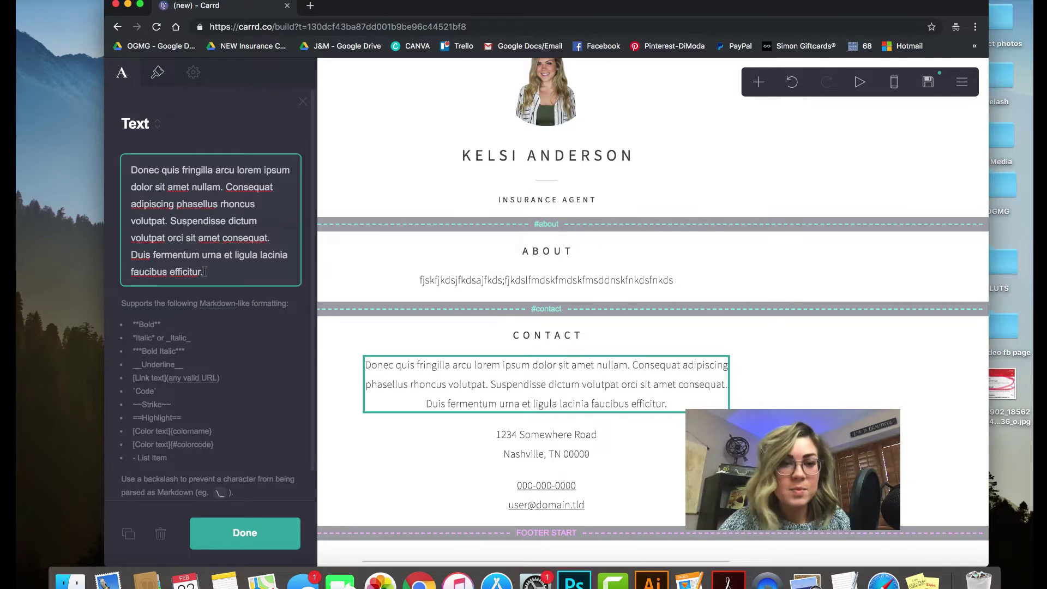
pyautogui.moveTo(203, 272); pyautogui.dragTo(129, 166)
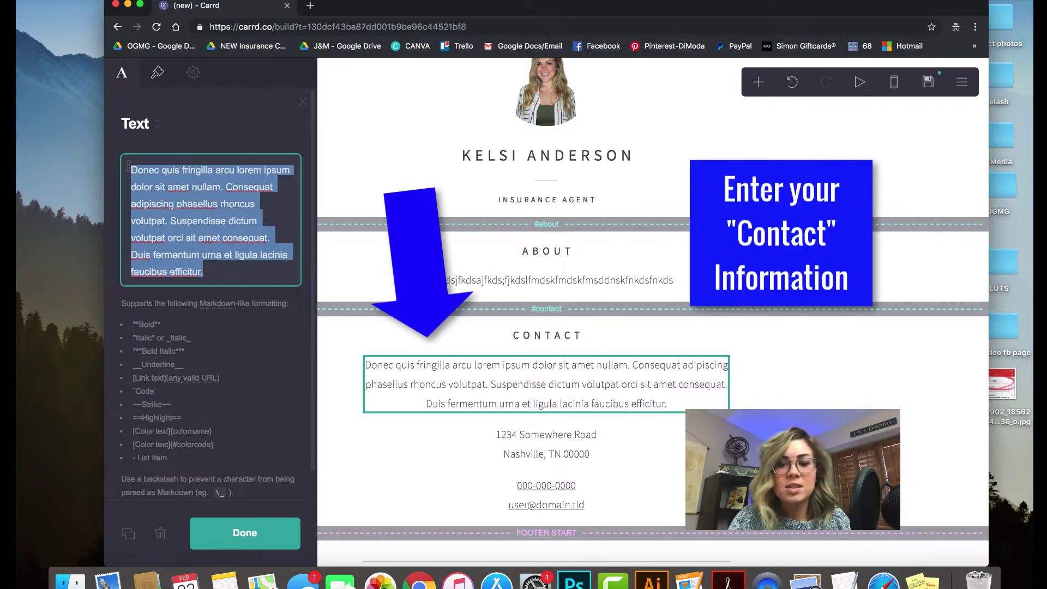
pyautogui.write("I can't wai")
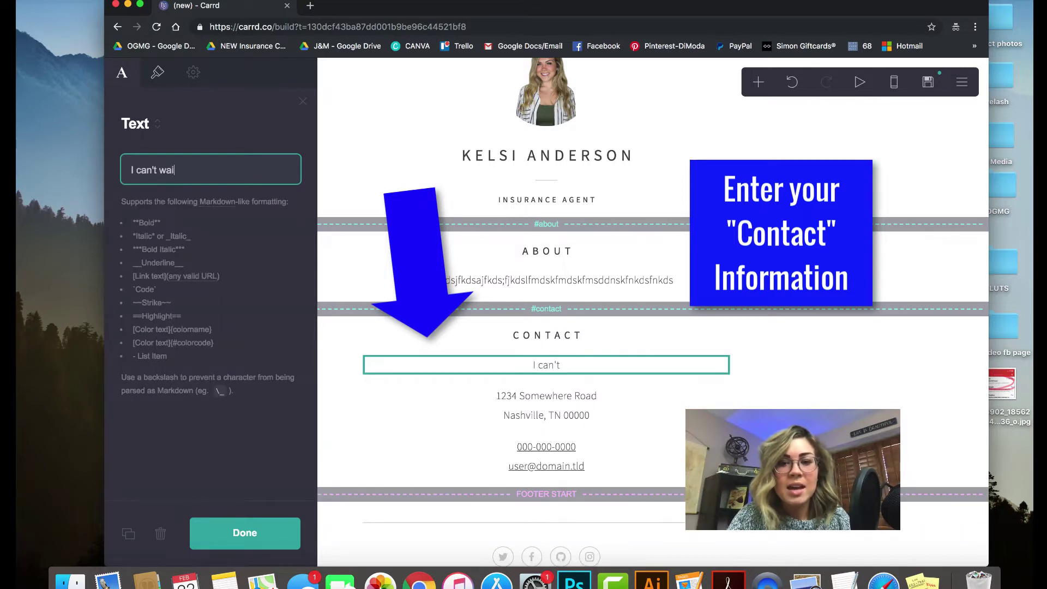
pyautogui.write('t to hear from you!')
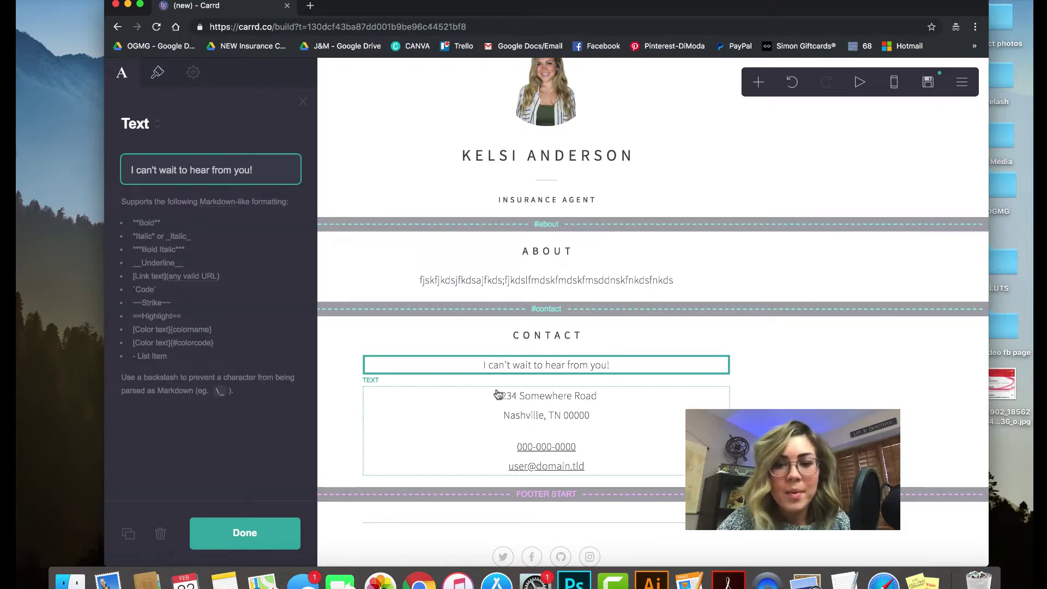
pyautogui.click(543, 398)
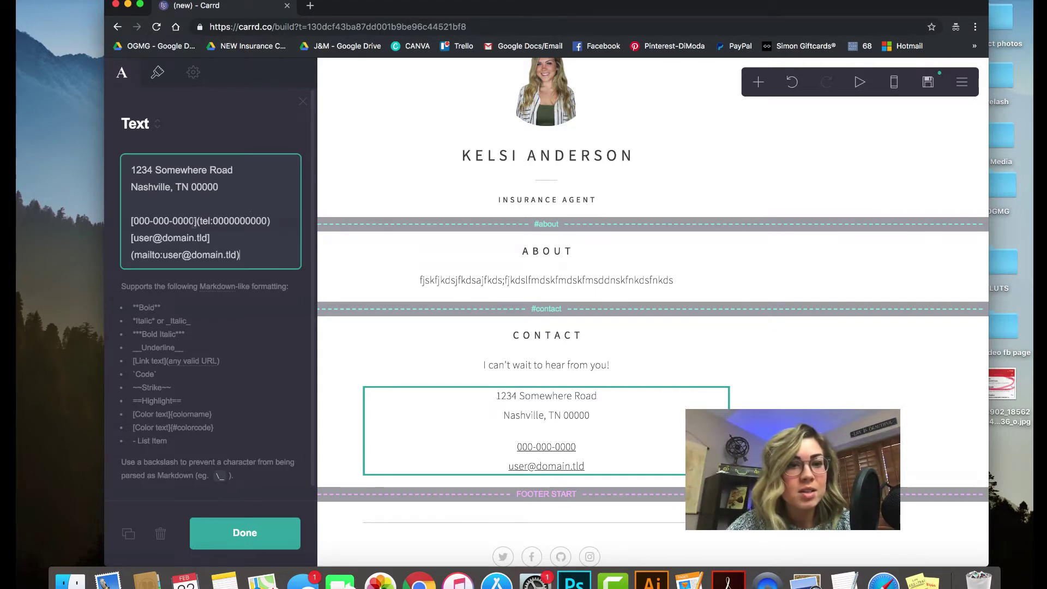
# Replace the placeholder phone number in both the displayed text and the link target
pyautogui.moveTo(194, 221); pyautogui.dragTo(137, 224)
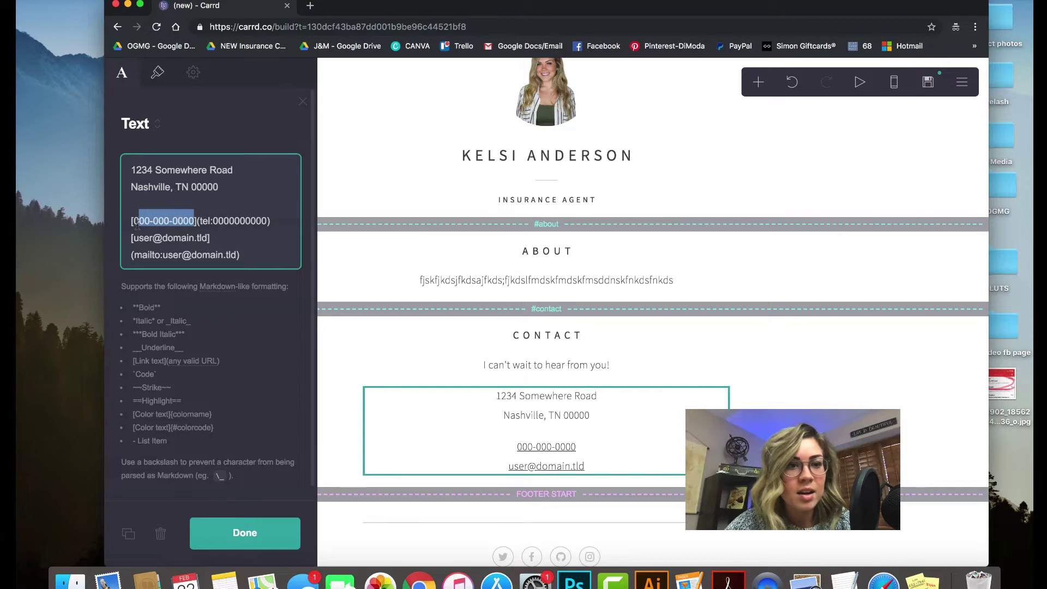
pyautogui.write('123-456')
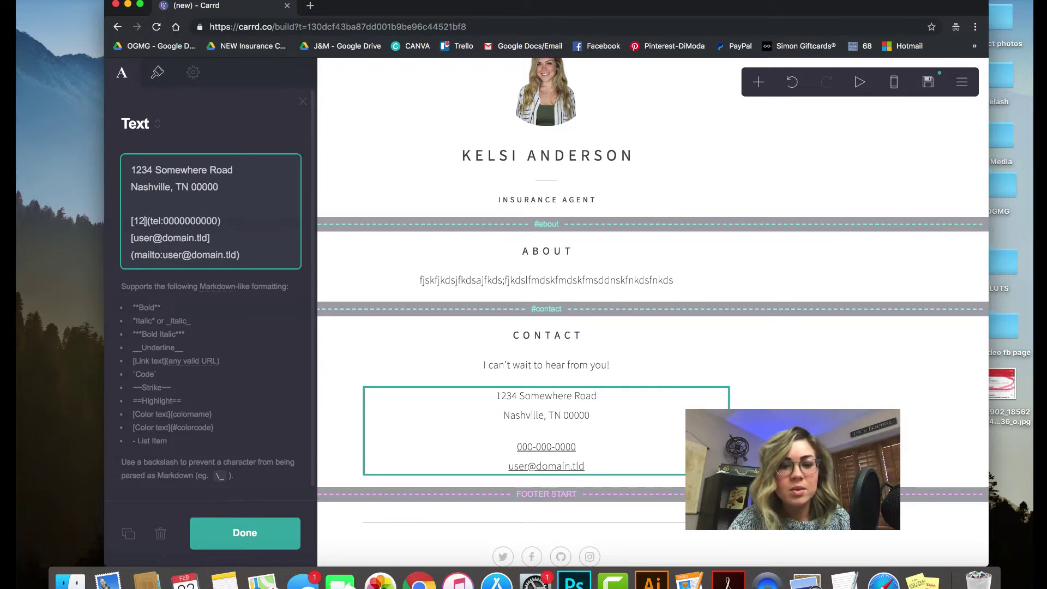
pyautogui.write('-789')
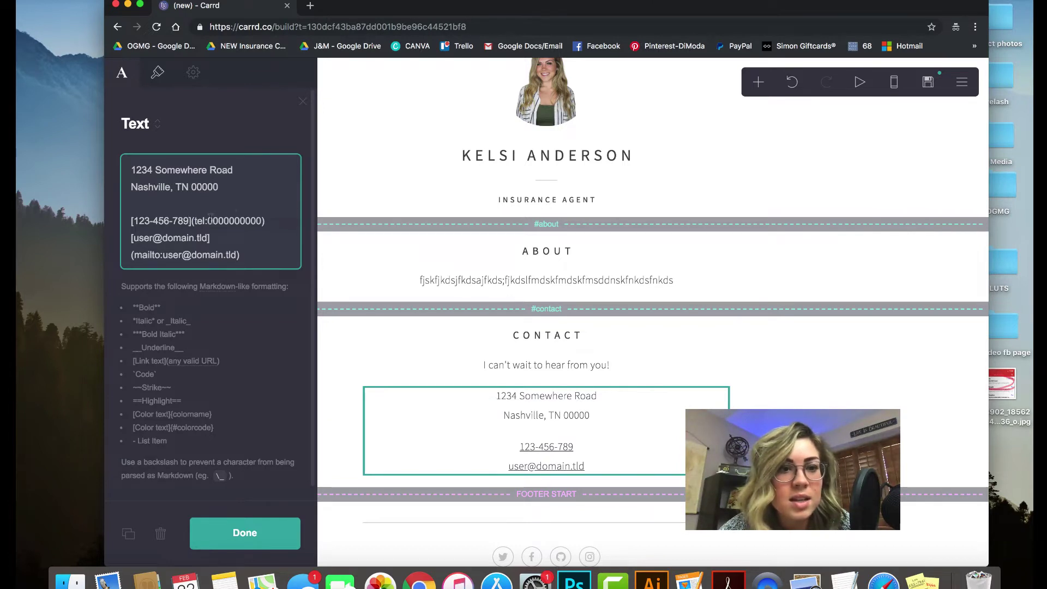
pyautogui.moveTo(207, 220); pyautogui.dragTo(261, 220)
pyautogui.write('123')
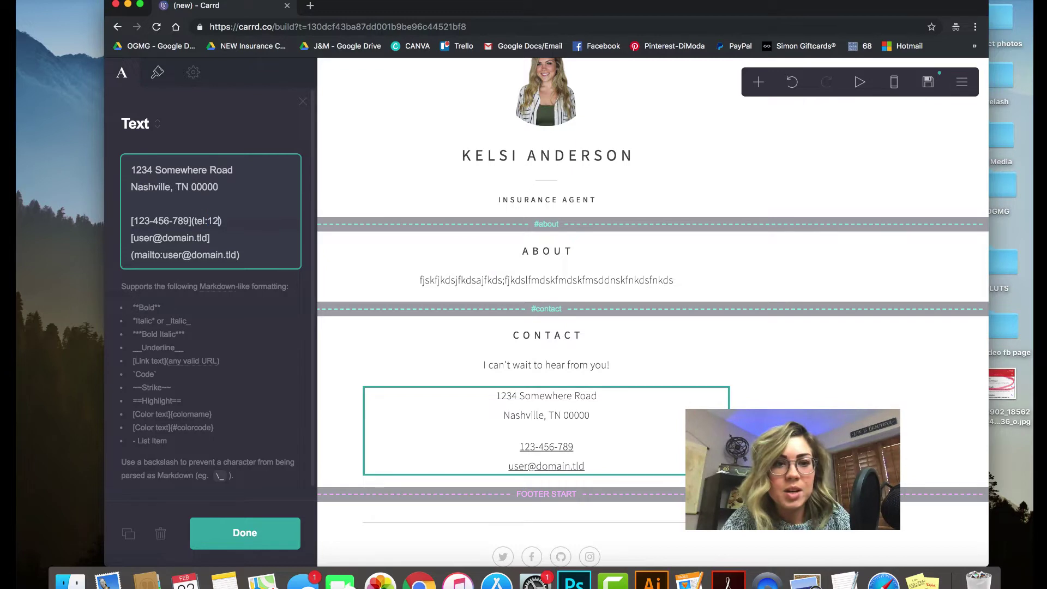
pyautogui.write('456')
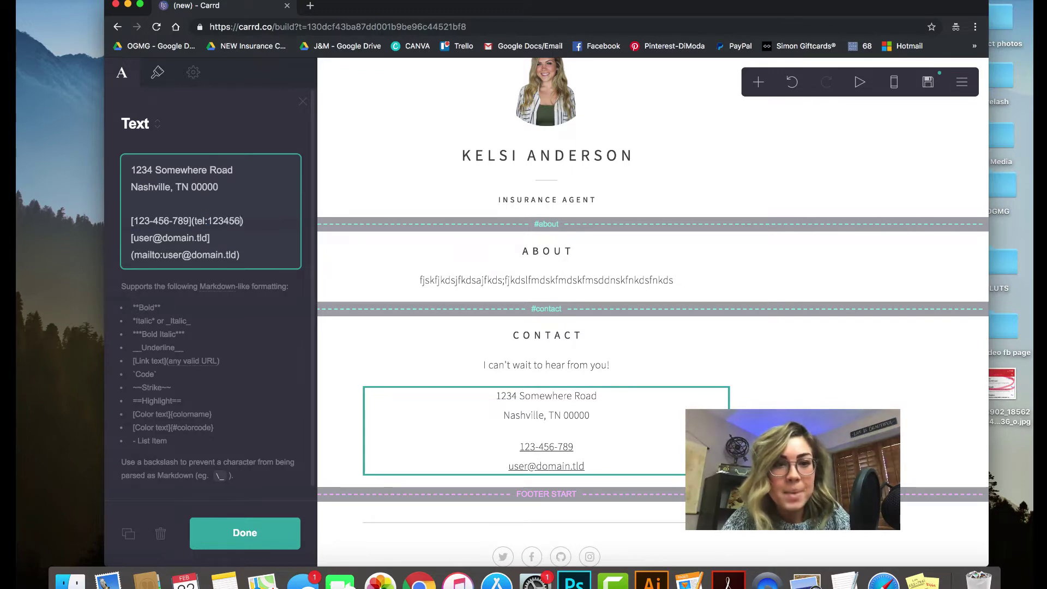
pyautogui.write('789')
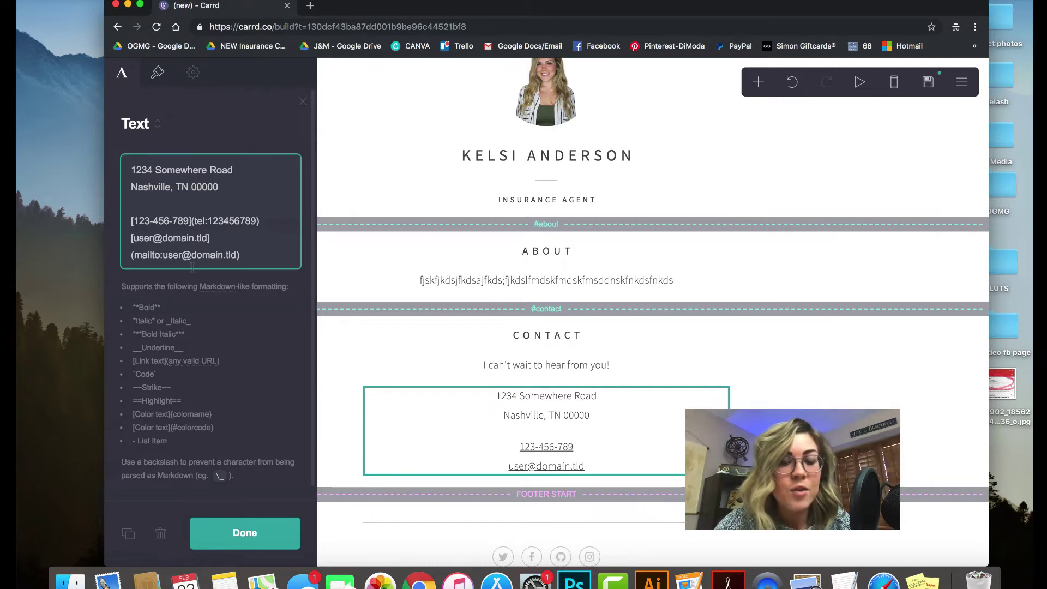
# Replace the placeholder e-mail in the mail link and its displayed text with the agent's address
pyautogui.moveTo(163, 254); pyautogui.dragTo(239, 255)
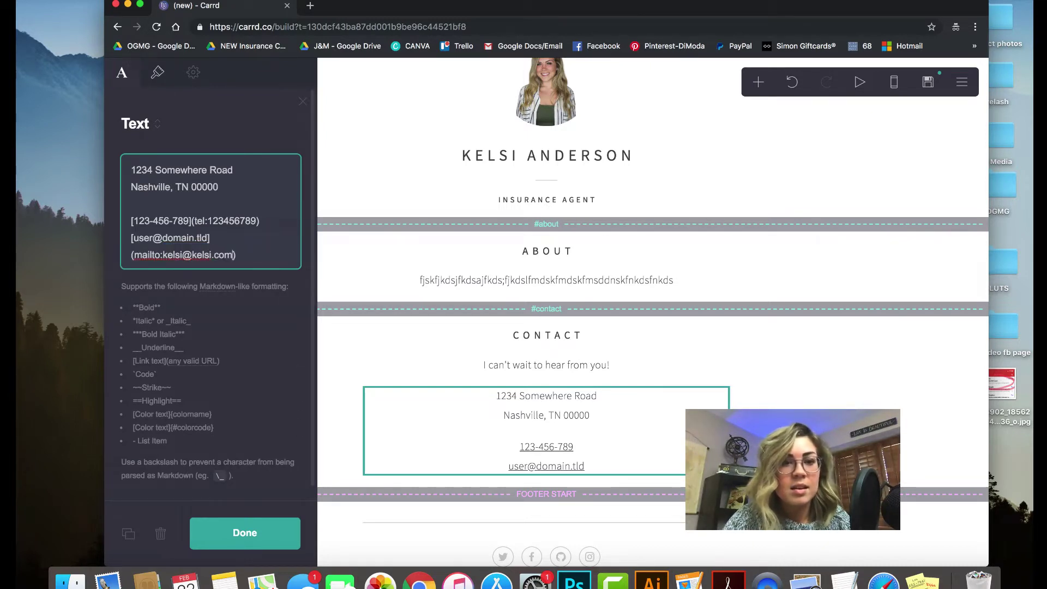
pyautogui.moveTo(133, 237); pyautogui.dragTo(204, 241)
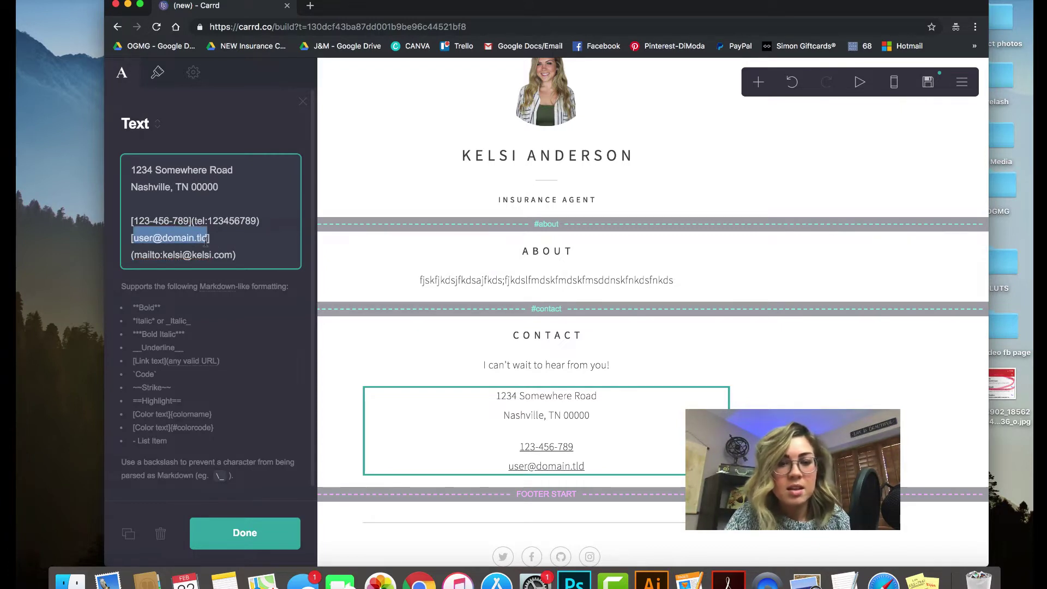
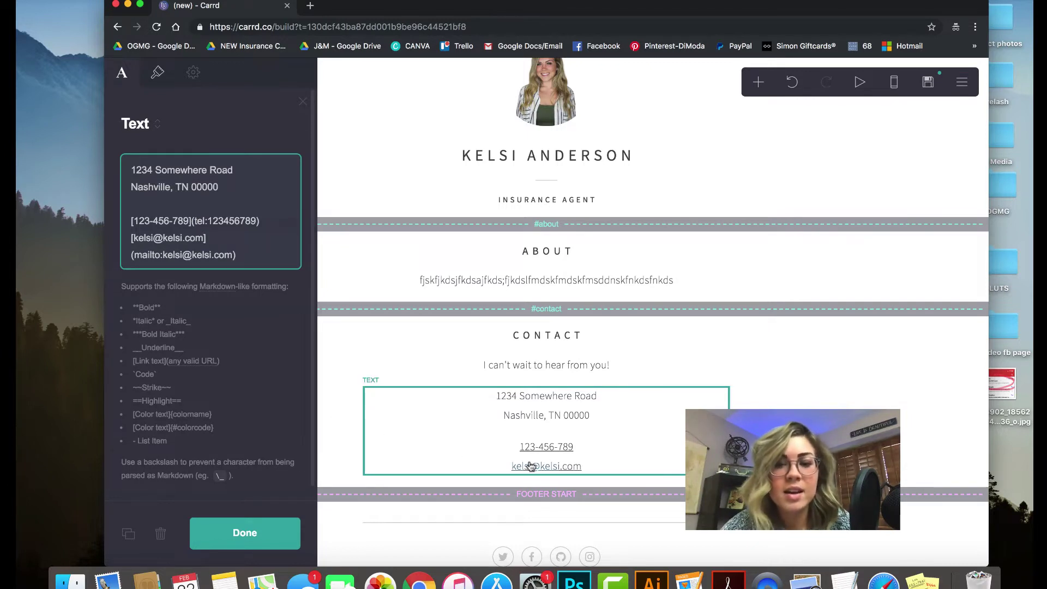
# Review the footer's social icon links, then close the settings panel
pyautogui.scroll(-1, 545, 328)
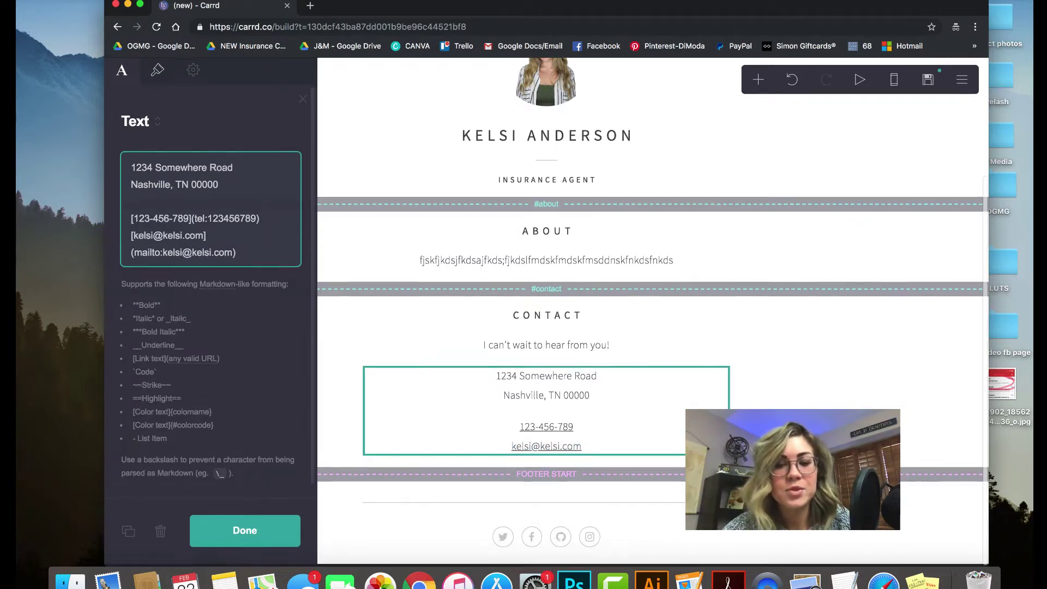
pyautogui.click(480, 543)
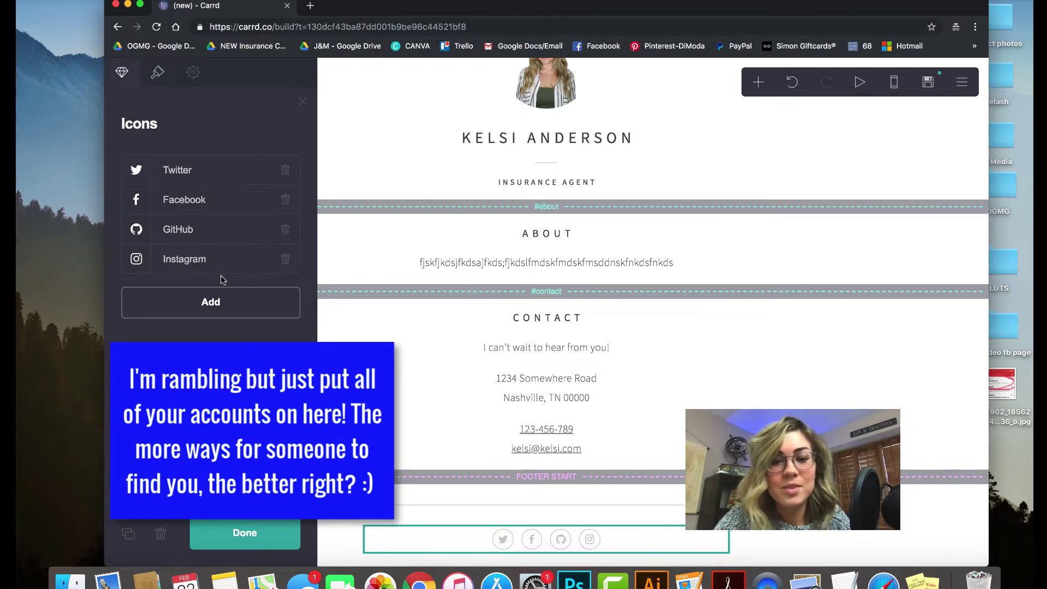
pyautogui.click(254, 539)
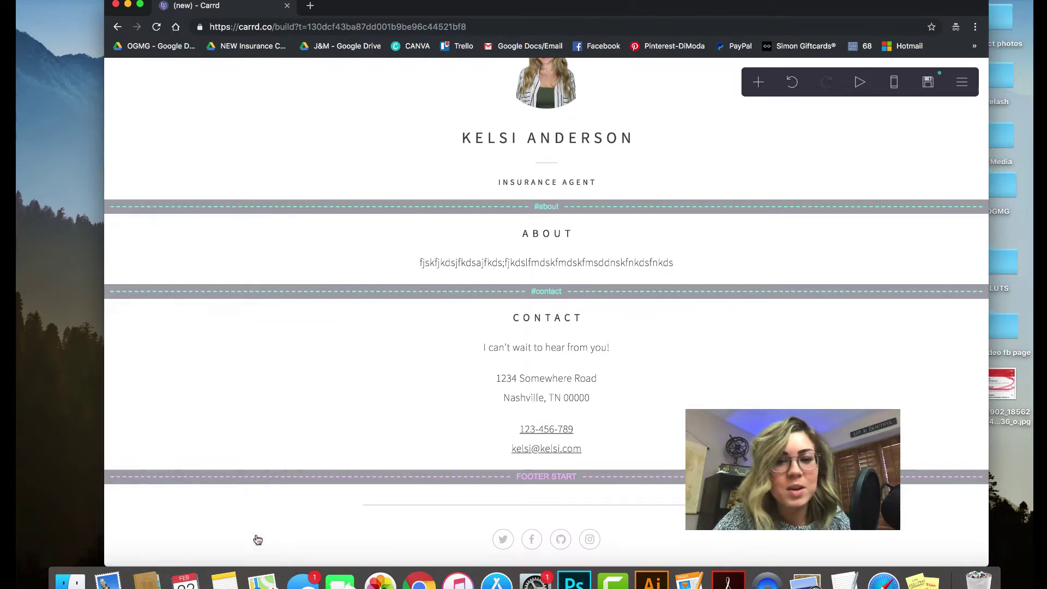
pyautogui.scroll(3, 688, 370)
pyautogui.scroll(-3, 689, 369)
pyautogui.scroll(3, 688, 369)
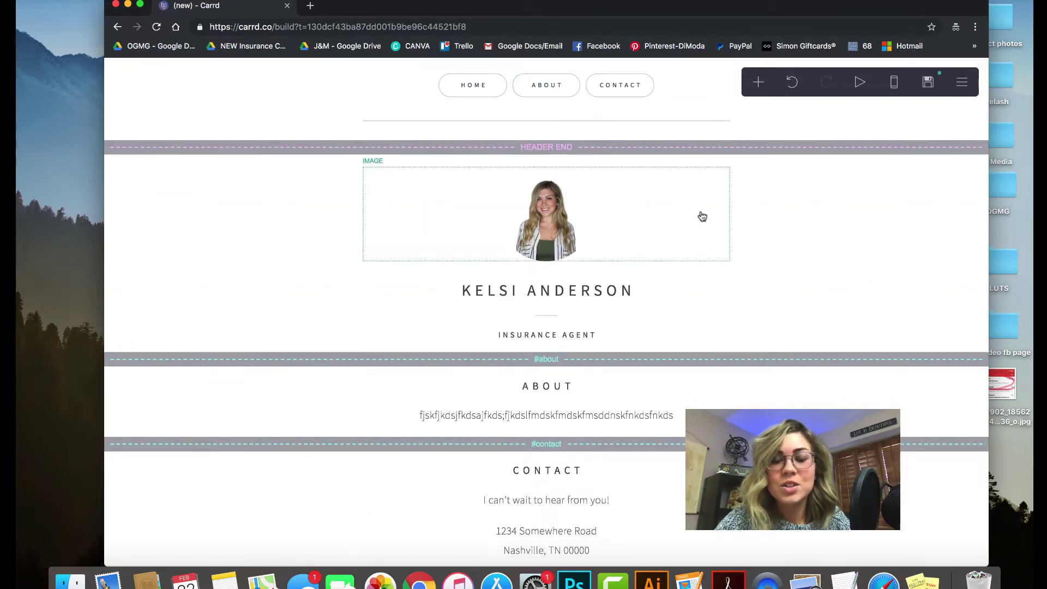
pyautogui.click(620, 84)
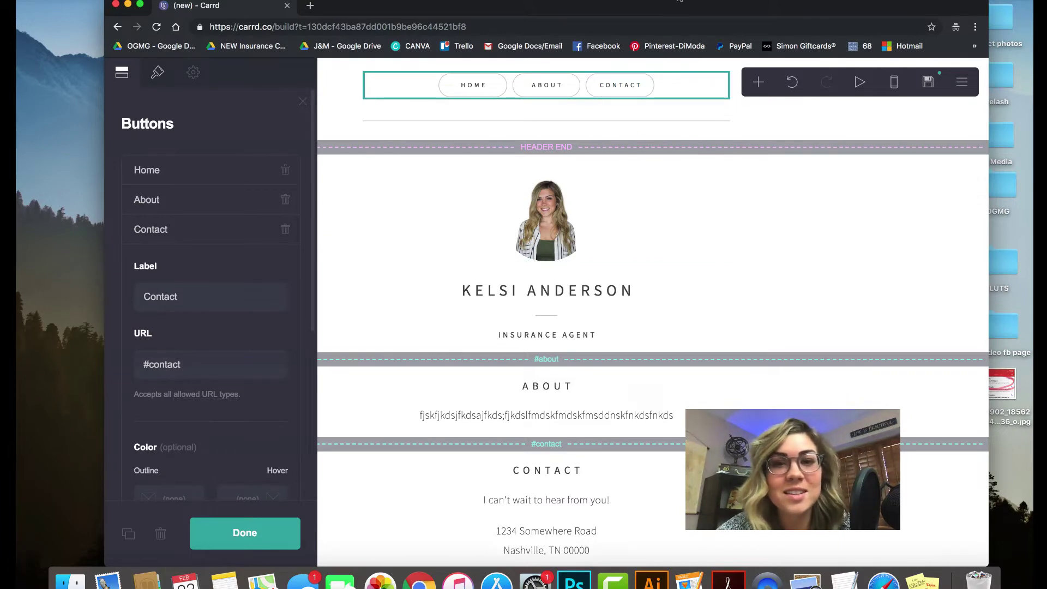
pyautogui.scroll(-3, 820, 234)
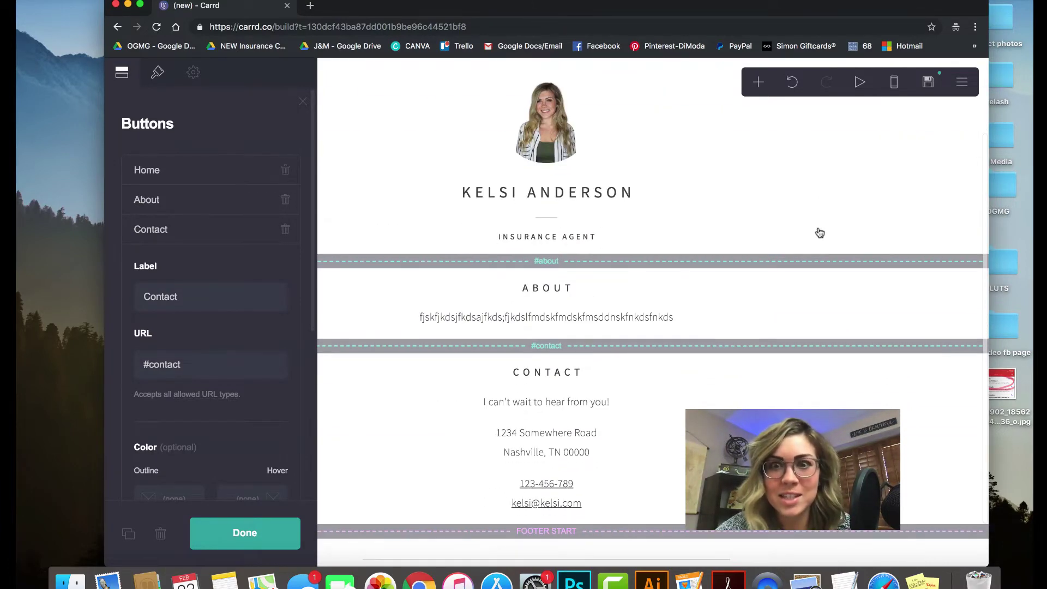
pyautogui.scroll(3, 820, 233)
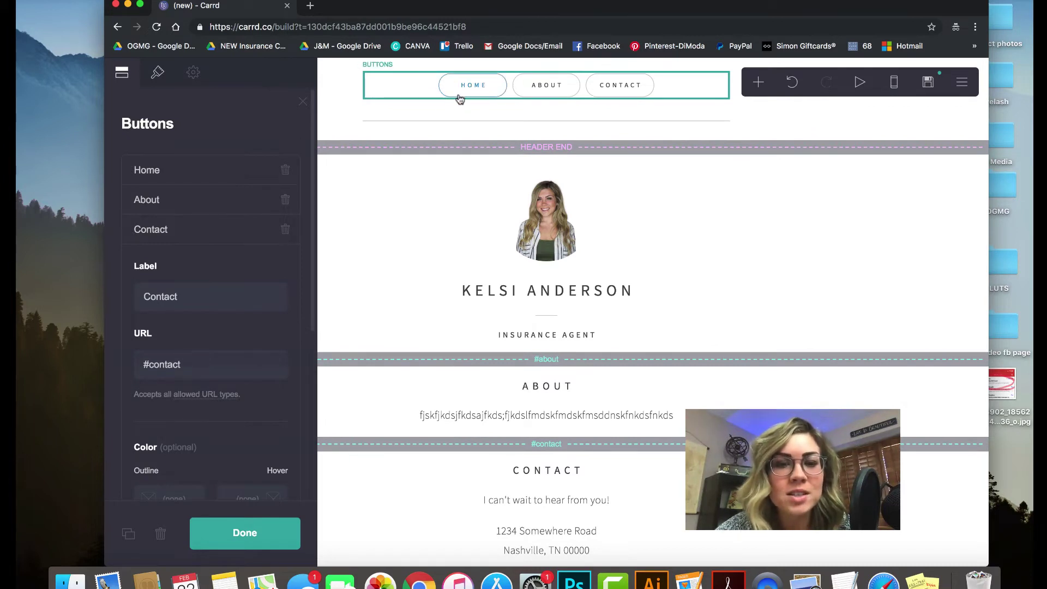
pyautogui.click(412, 89)
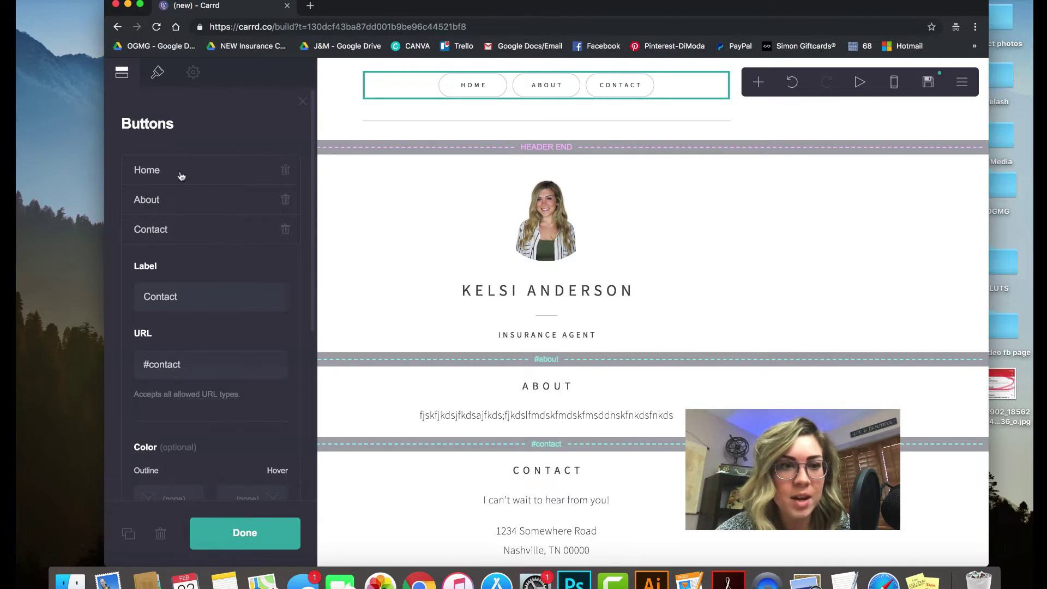
pyautogui.click(181, 175)
pyautogui.doubleClick(175, 238)
pyautogui.write('dksjfkd')
pyautogui.click(205, 346)
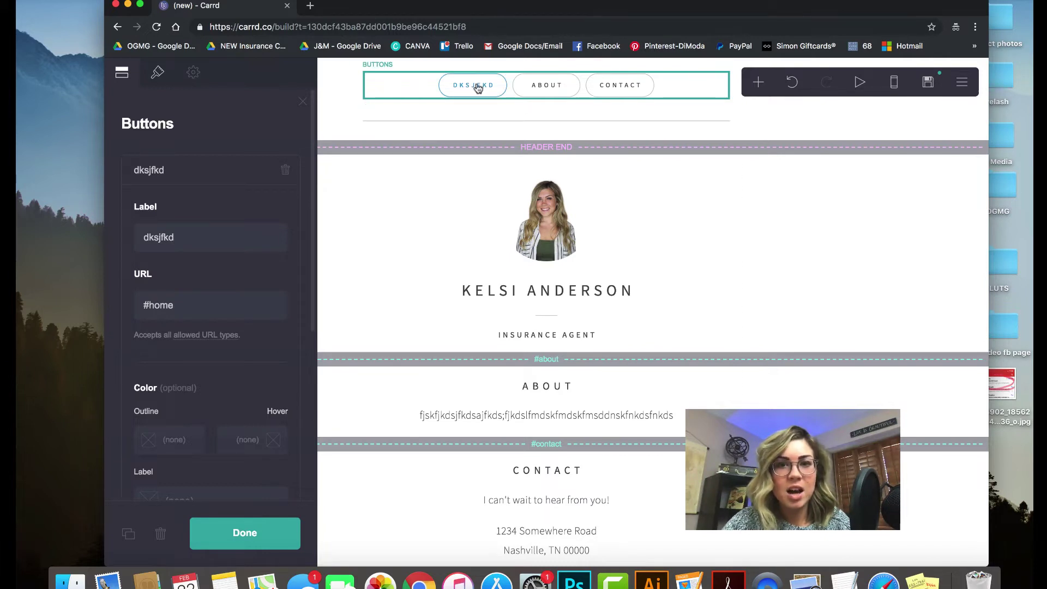
pyautogui.doubleClick(204, 230)
pyautogui.write('Home')
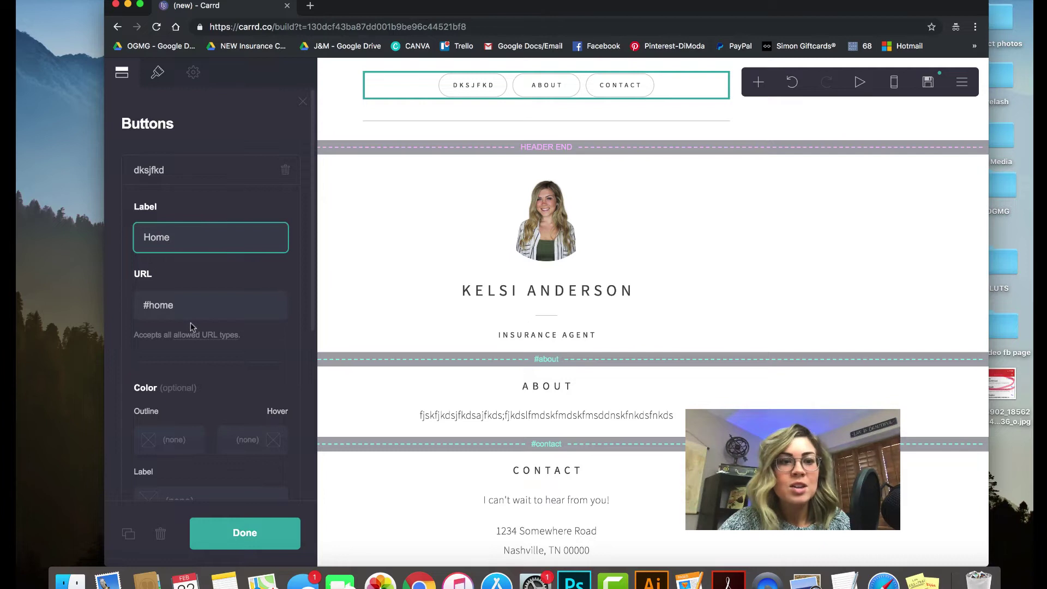
pyautogui.click(189, 316)
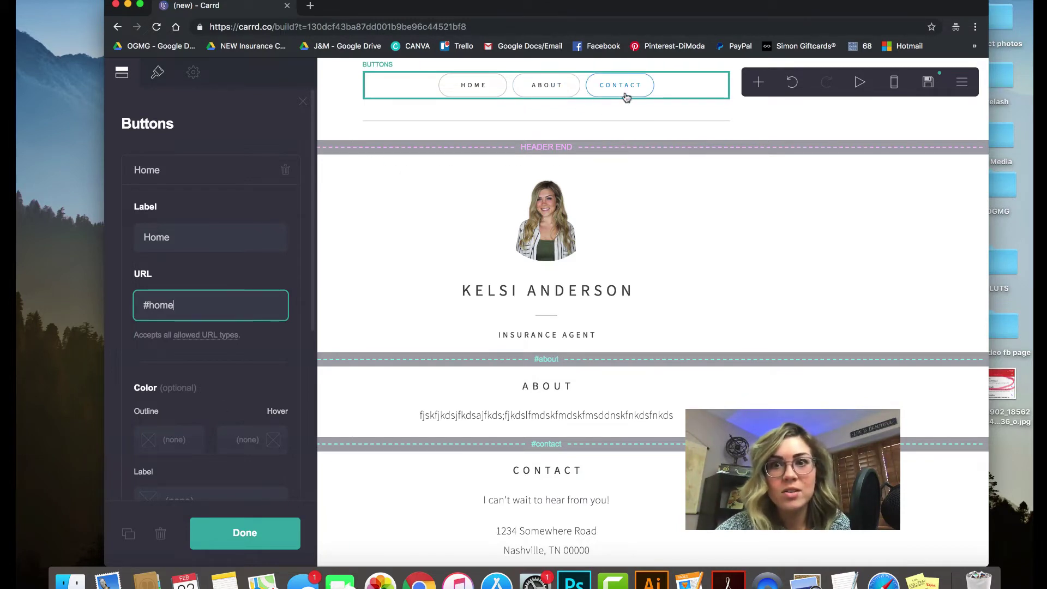
pyautogui.click(259, 388)
pyautogui.scroll(-5, 259, 388)
pyautogui.scroll(-1, 259, 388)
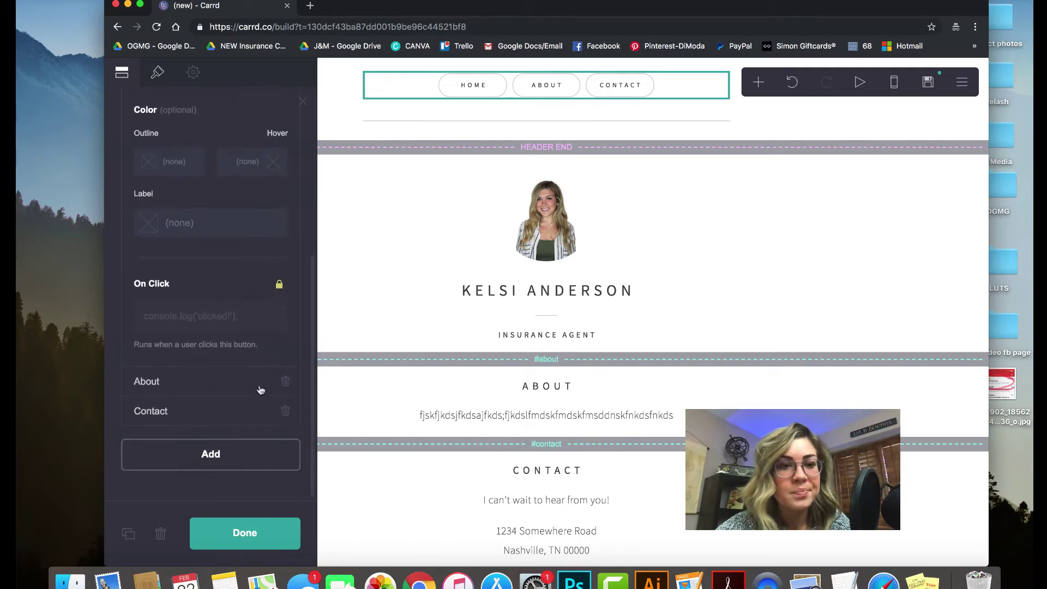
pyautogui.click(158, 388)
pyautogui.moveTo(276, 315)
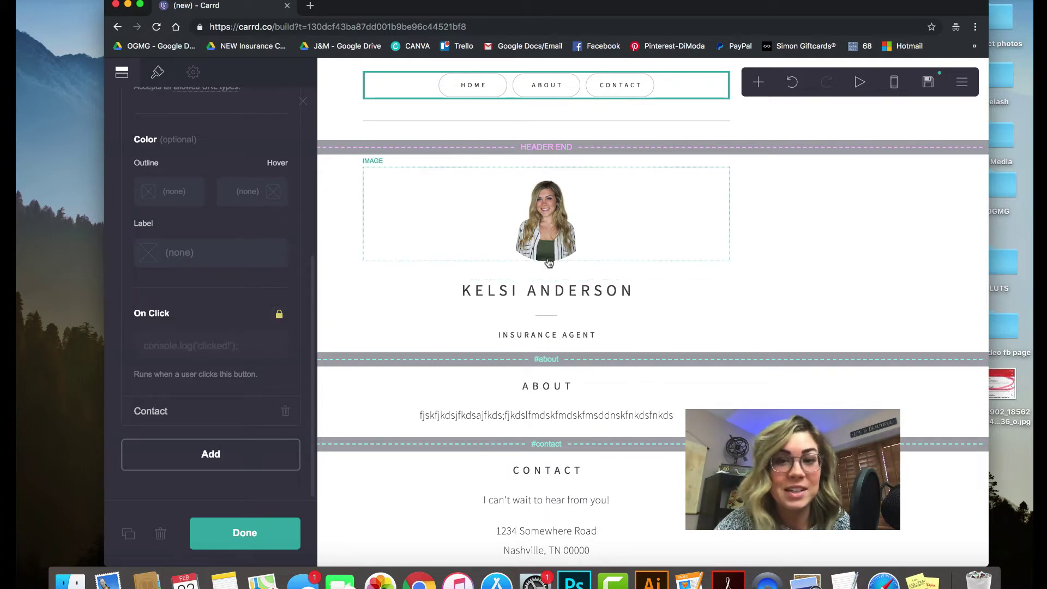
pyautogui.click(254, 540)
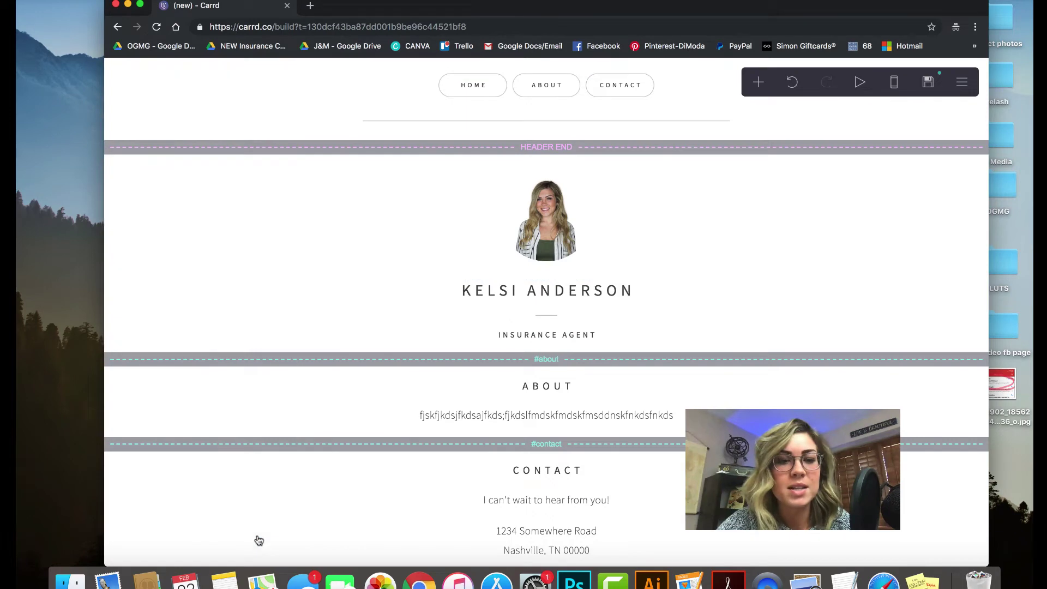
pyautogui.scroll(-3, 624, 227)
pyautogui.scroll(1, 625, 228)
pyautogui.scroll(-2, 625, 228)
pyautogui.scroll(2, 626, 257)
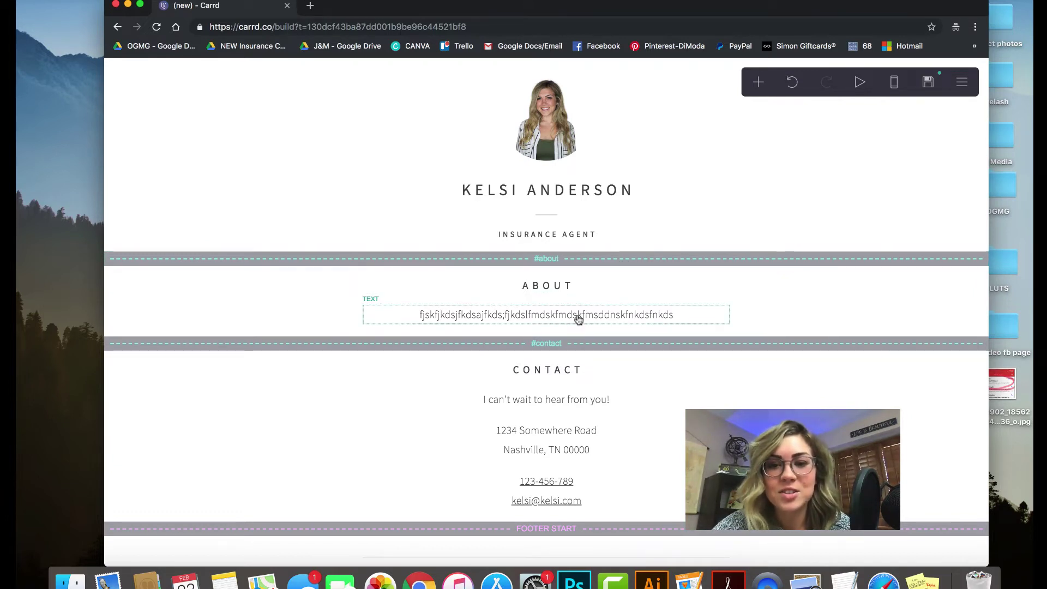
pyautogui.moveTo(567, 279); pyautogui.dragTo(569, 281)
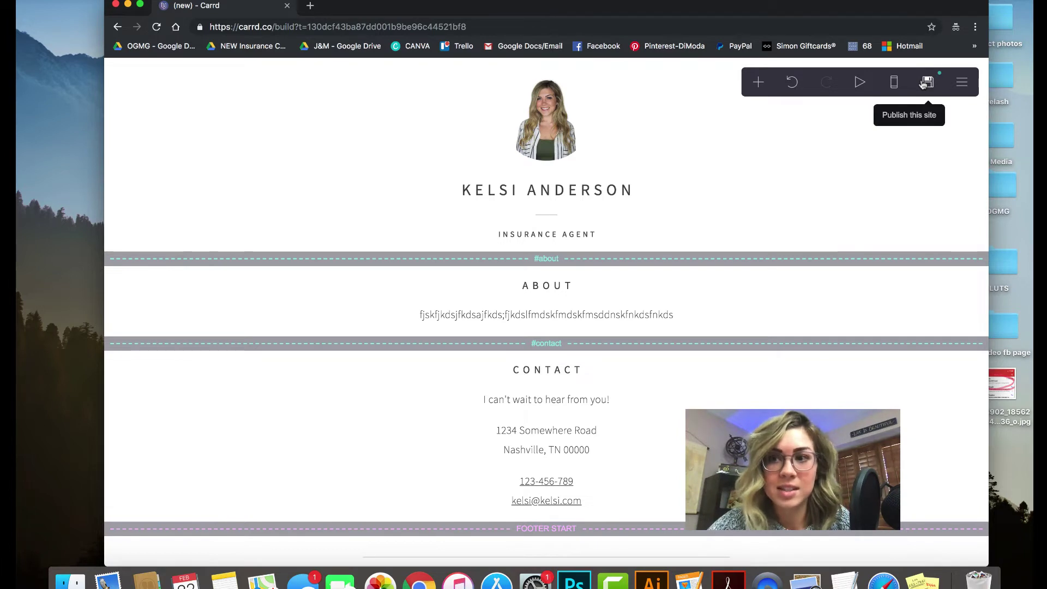
# In the Publish panel, enter the account holder's name, e-mail and password for a new account
pyautogui.click(926, 82)
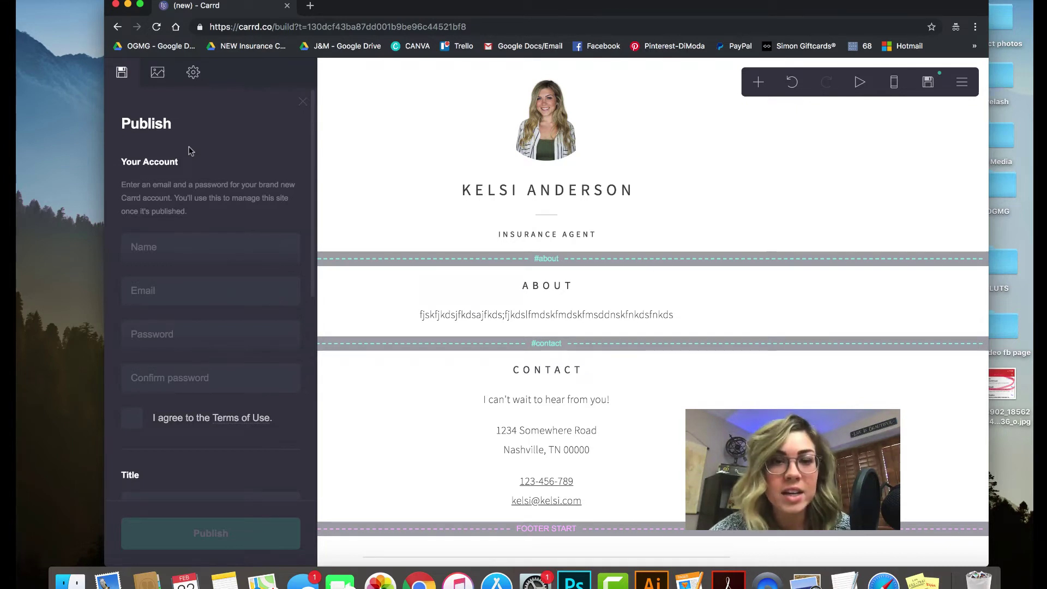
pyautogui.click(187, 245)
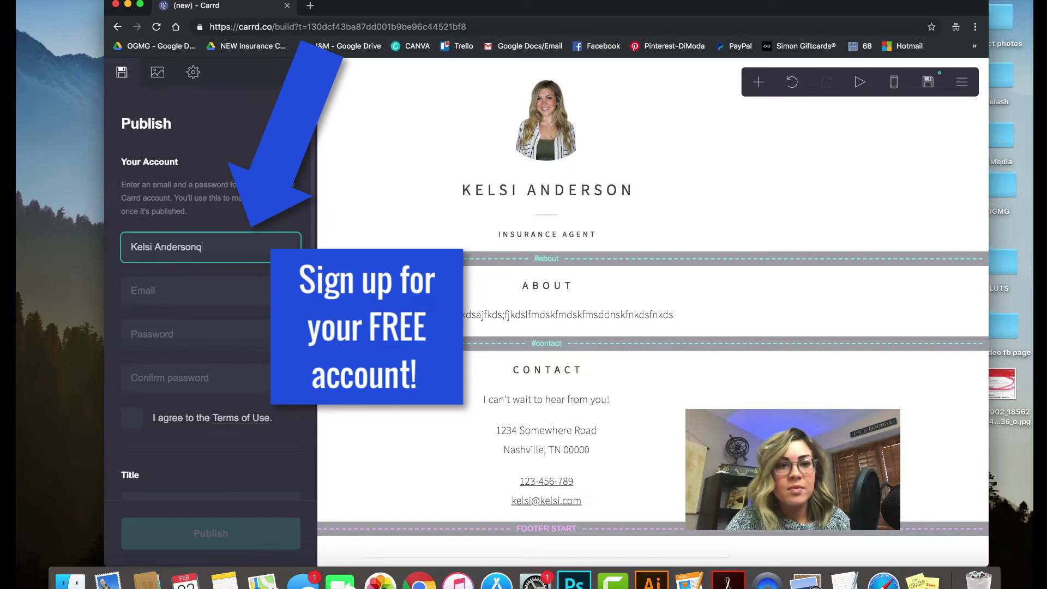
pyautogui.click(164, 291)
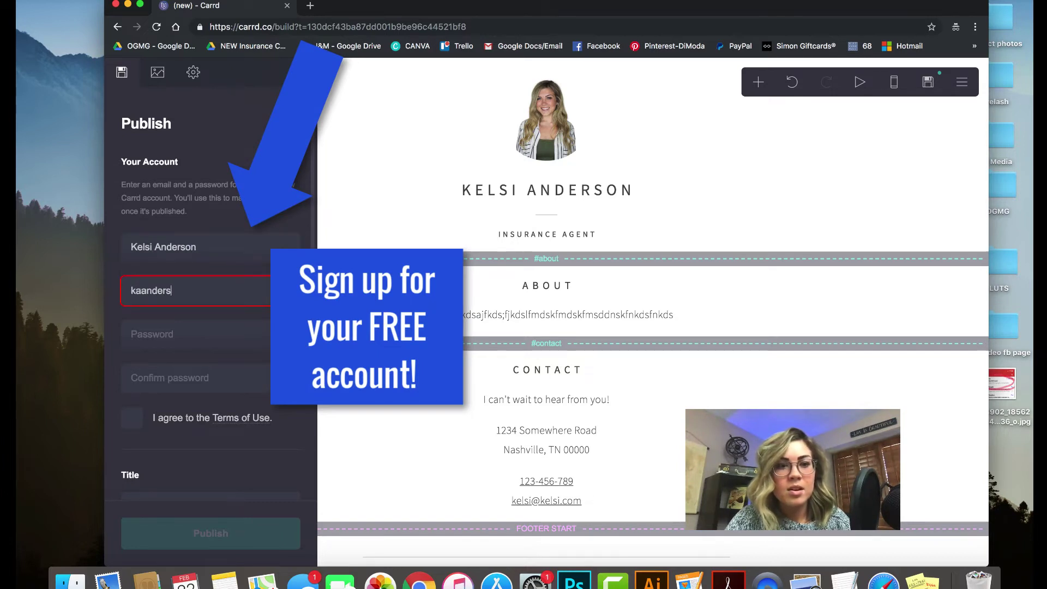
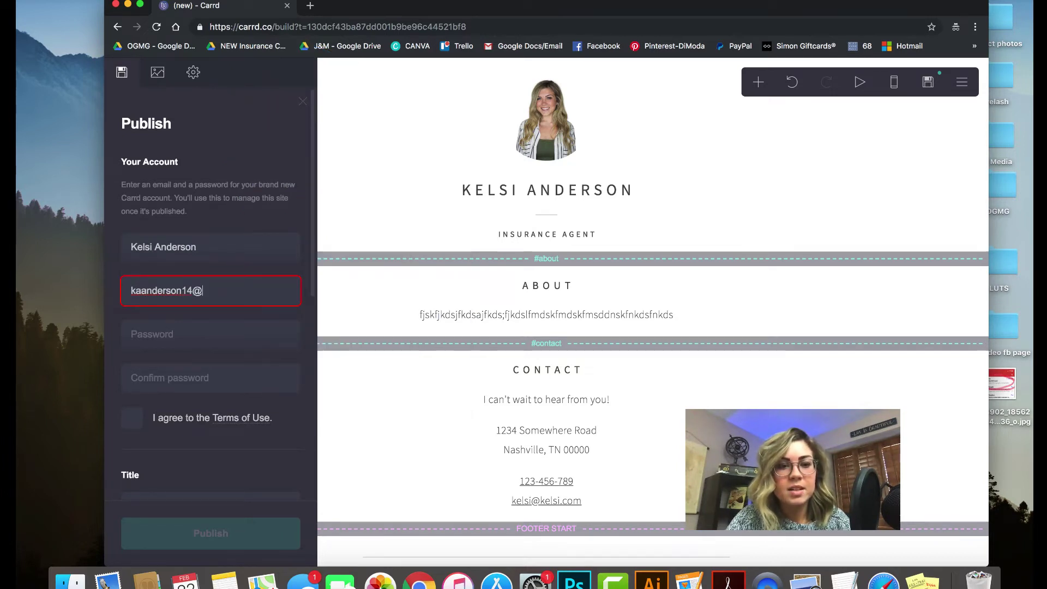
pyautogui.press('Tab')
pyautogui.write('••')
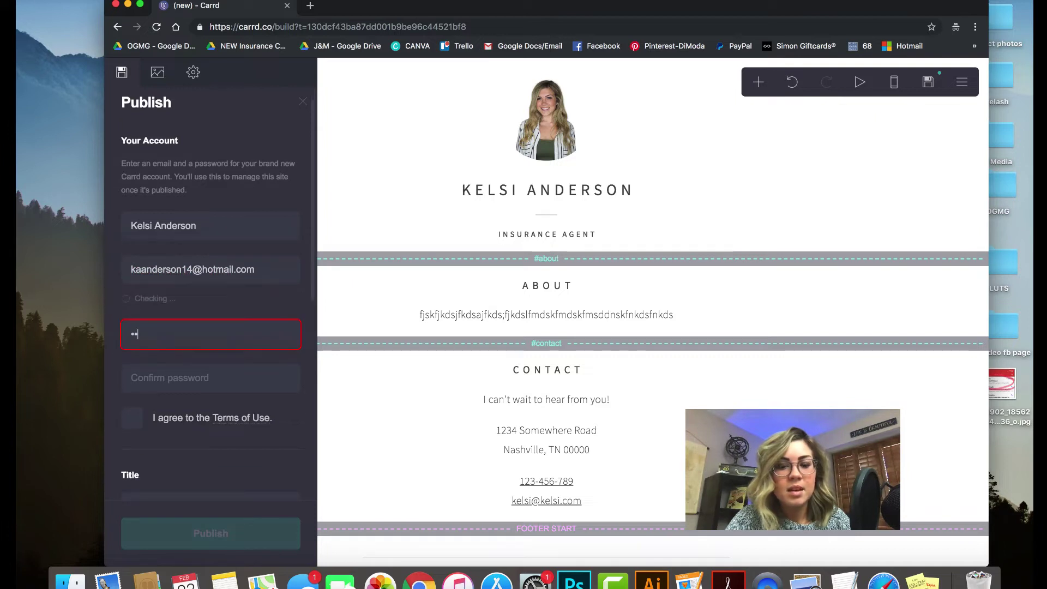
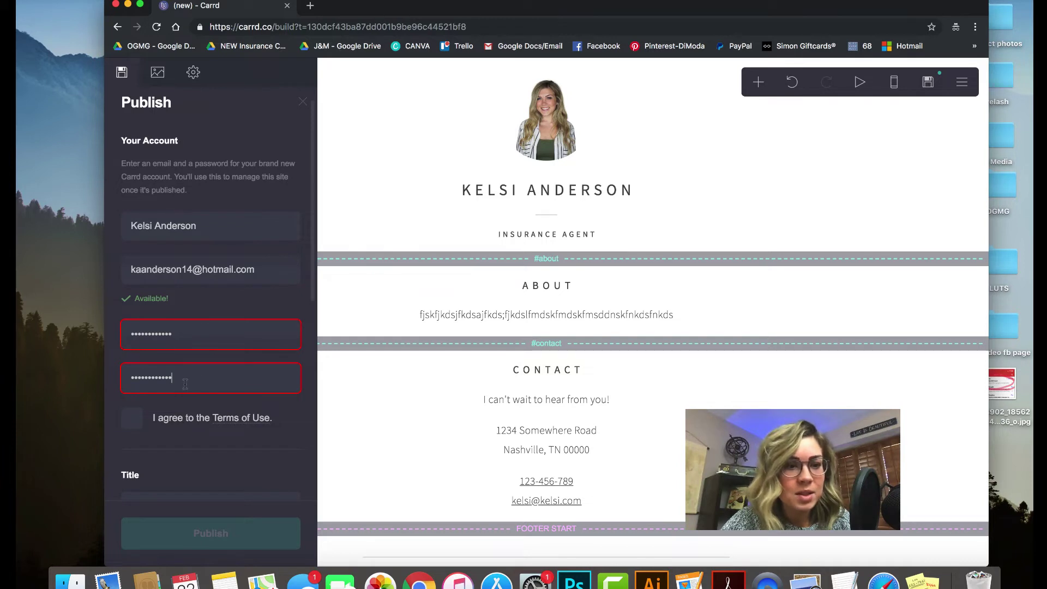
# Re-enter both password fields and tick 'I agree to the Terms of Use'
pyautogui.doubleClick(178, 332)
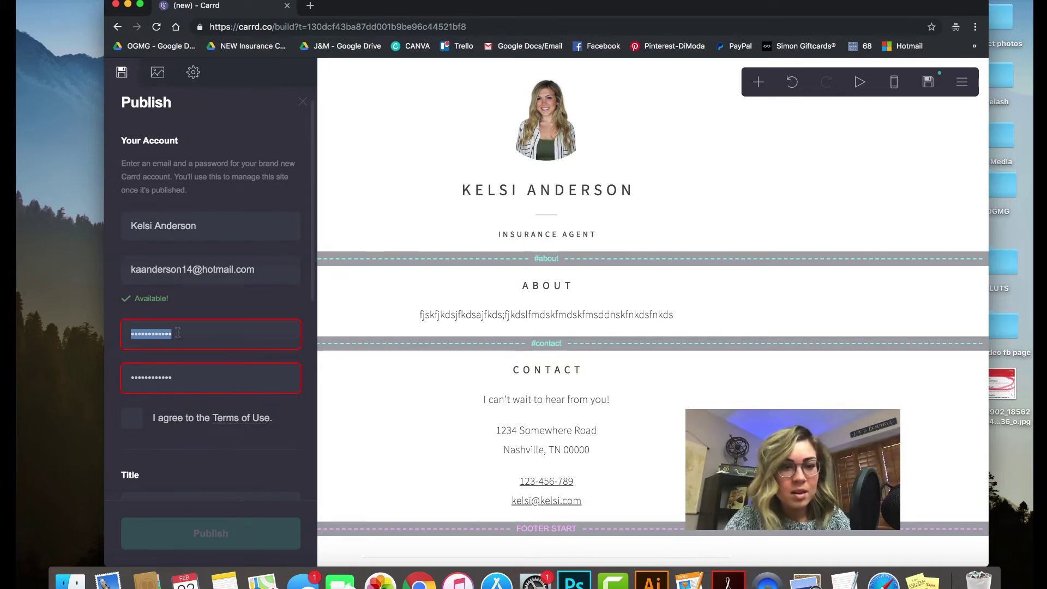
pyautogui.write('k')
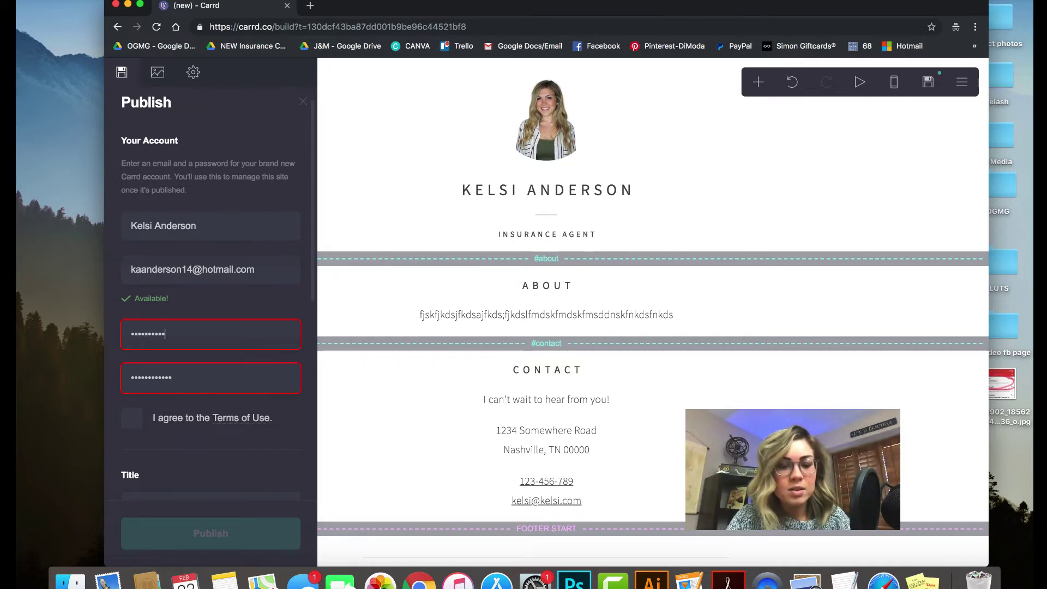
pyautogui.write('••')
pyautogui.press('Tab')
pyautogui.press('BackSpace')
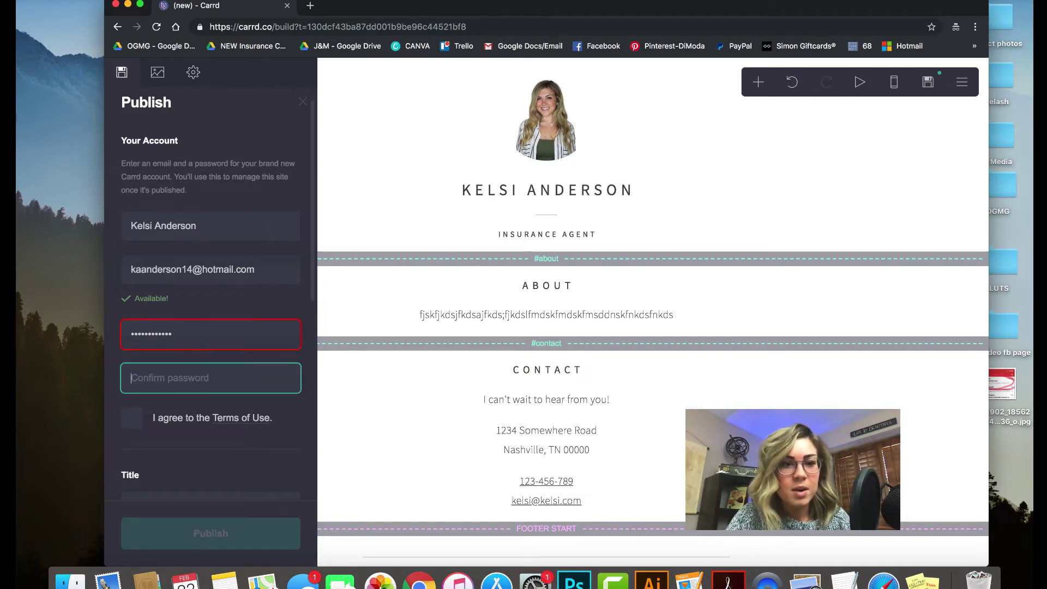
pyautogui.write('•')
pyautogui.press('BackSpace')
pyautogui.write('••')
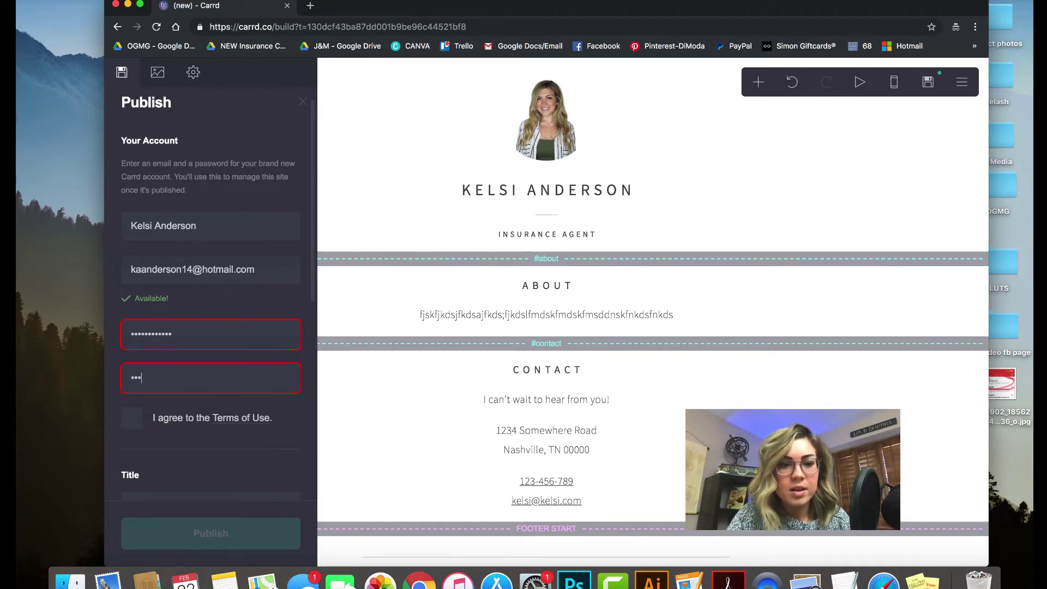
pyautogui.press('BackSpace')
pyautogui.press('BackSpace')
pyautogui.press('BackSpace')
pyautogui.write('••••••••')
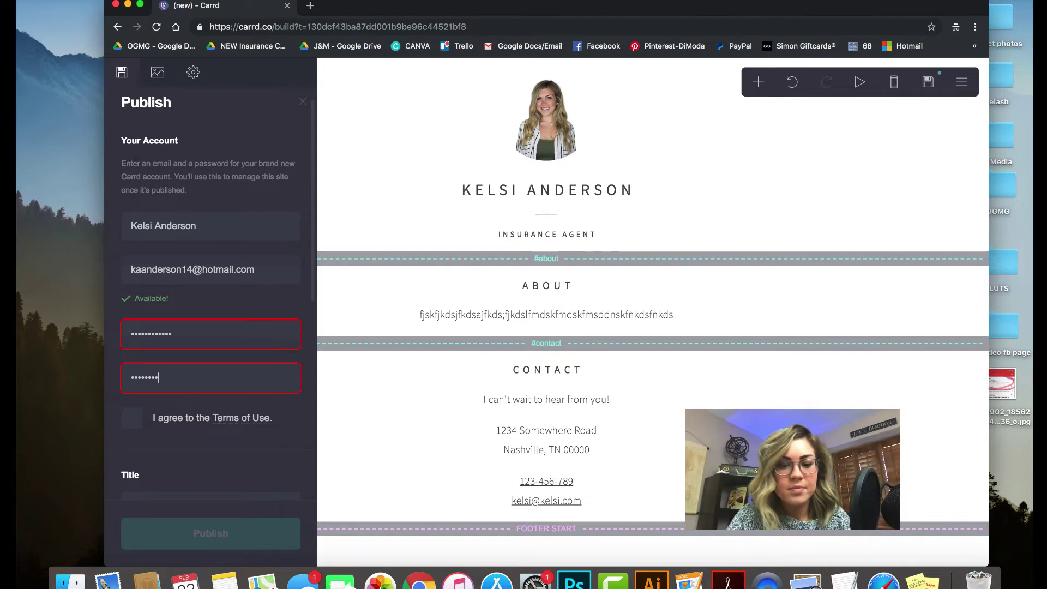
pyautogui.write('••••')
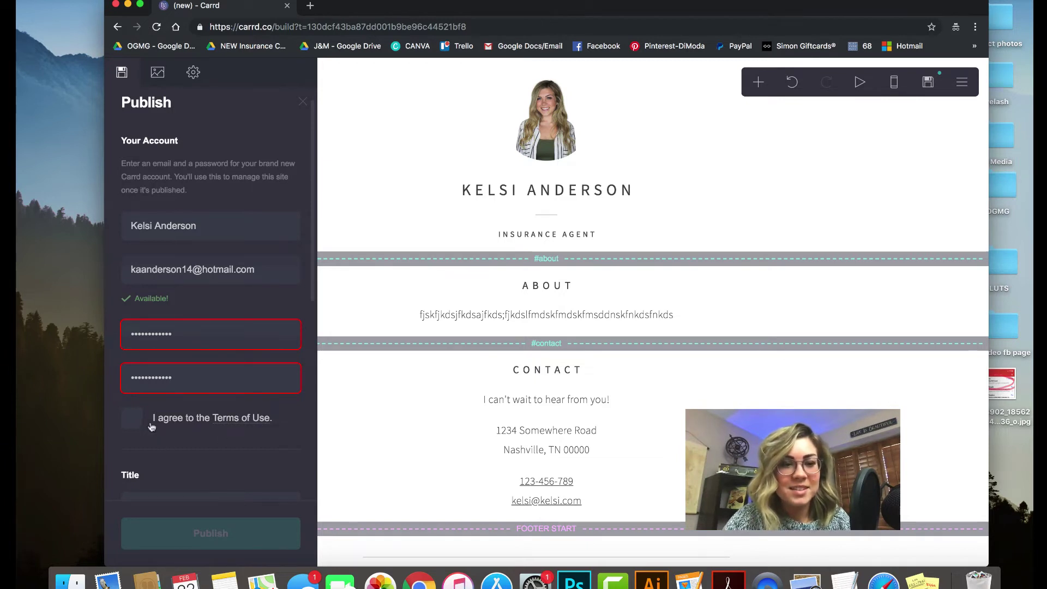
pyautogui.click(151, 425)
# Replace the first password and retype a matching Confirm password entry
pyautogui.doubleClick(187, 334)
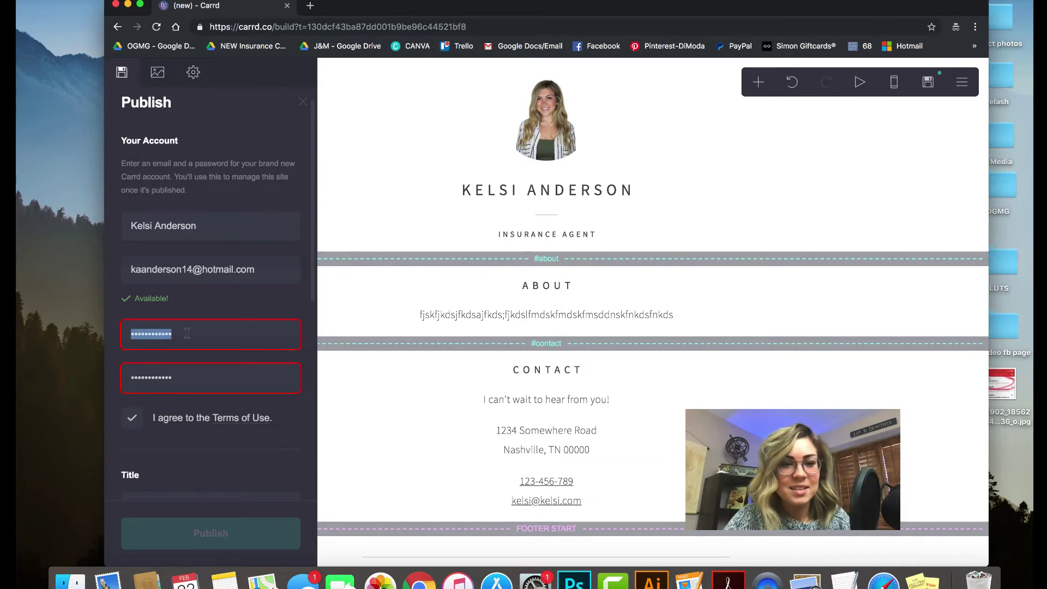
pyautogui.press('BackSpace')
pyautogui.write('•••••')
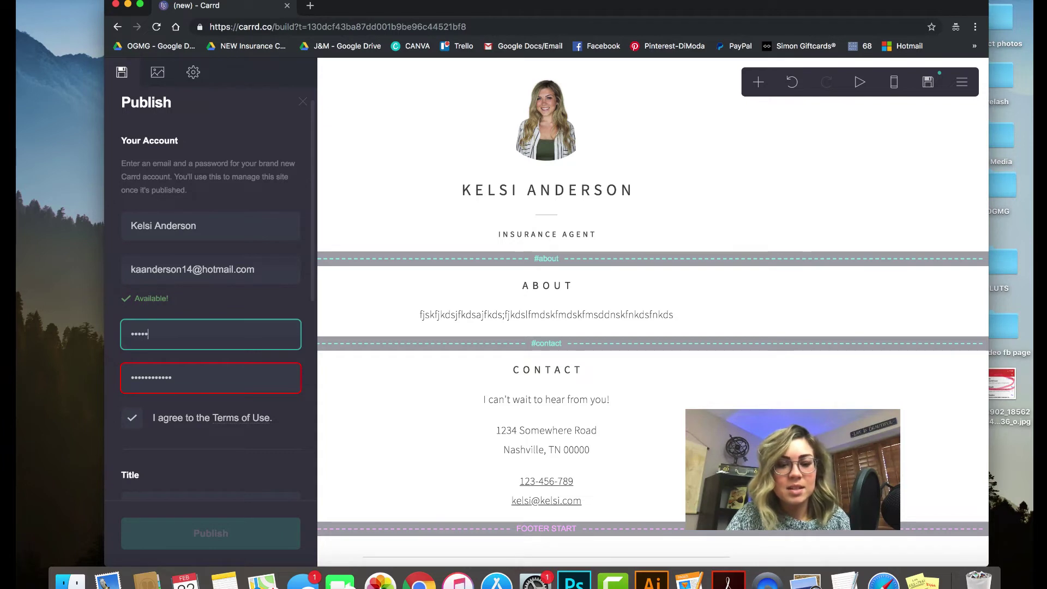
pyautogui.write('••')
pyautogui.press('Tab')
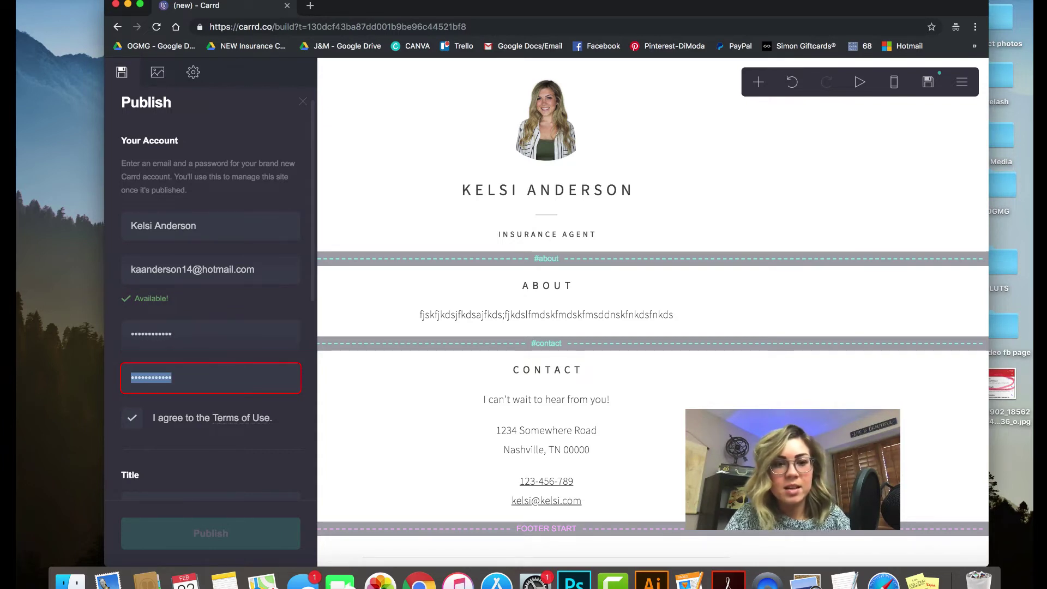
pyautogui.write('•••••••••••')
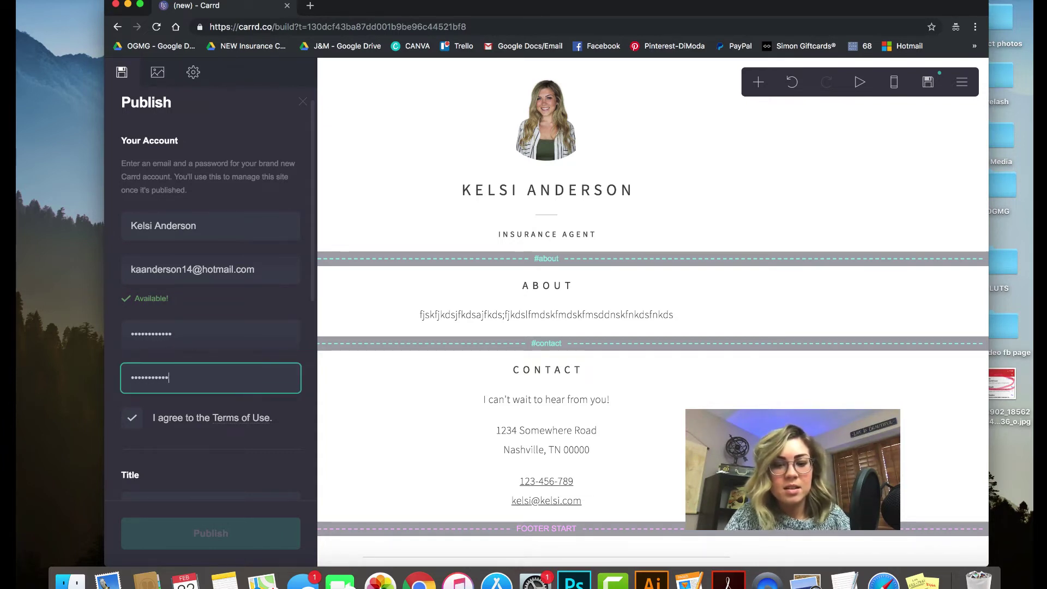
pyautogui.write('•')
pyautogui.press('Tab')
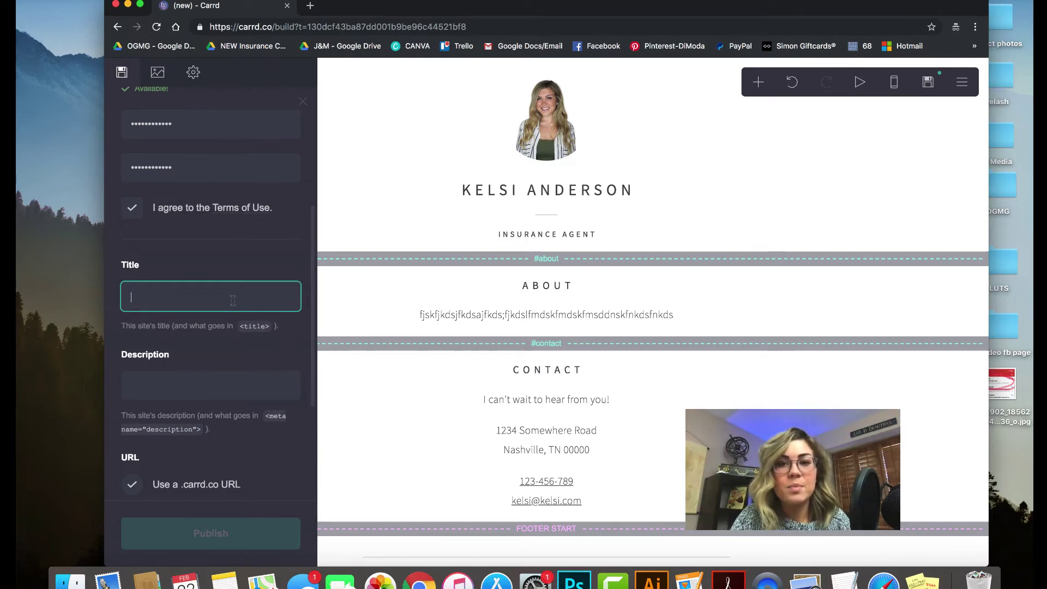
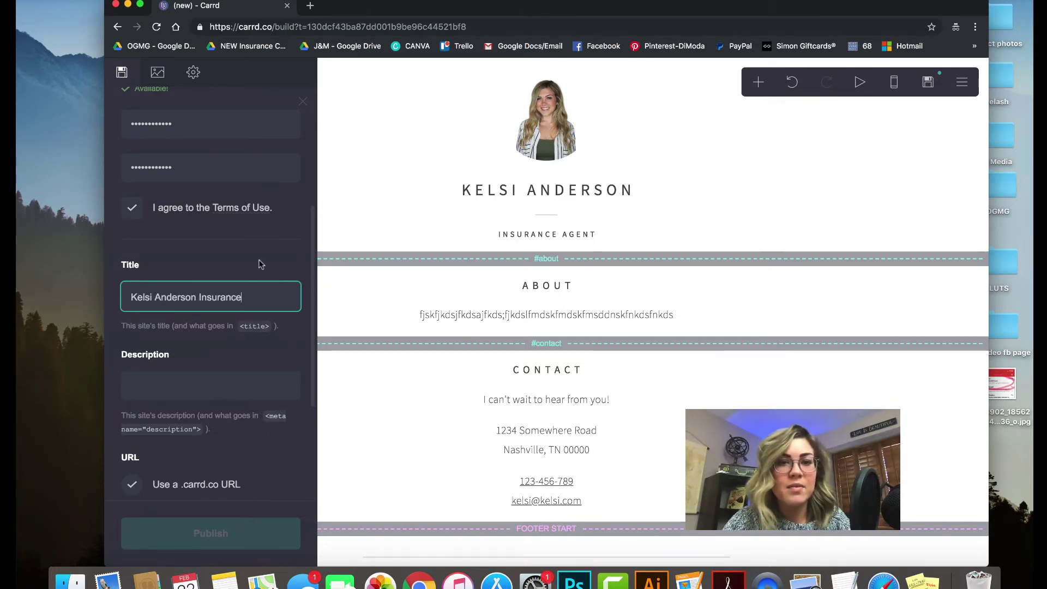
# Enter the agent's insurance business name as the site title
pyautogui.click(258, 265)
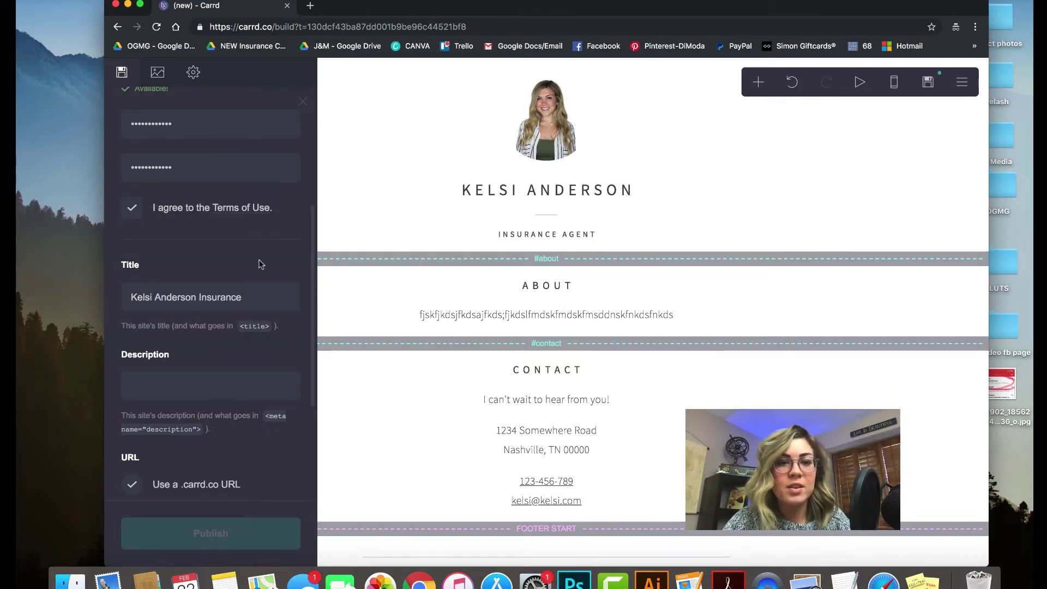
# Set the site description to 'Website'
pyautogui.click(197, 383)
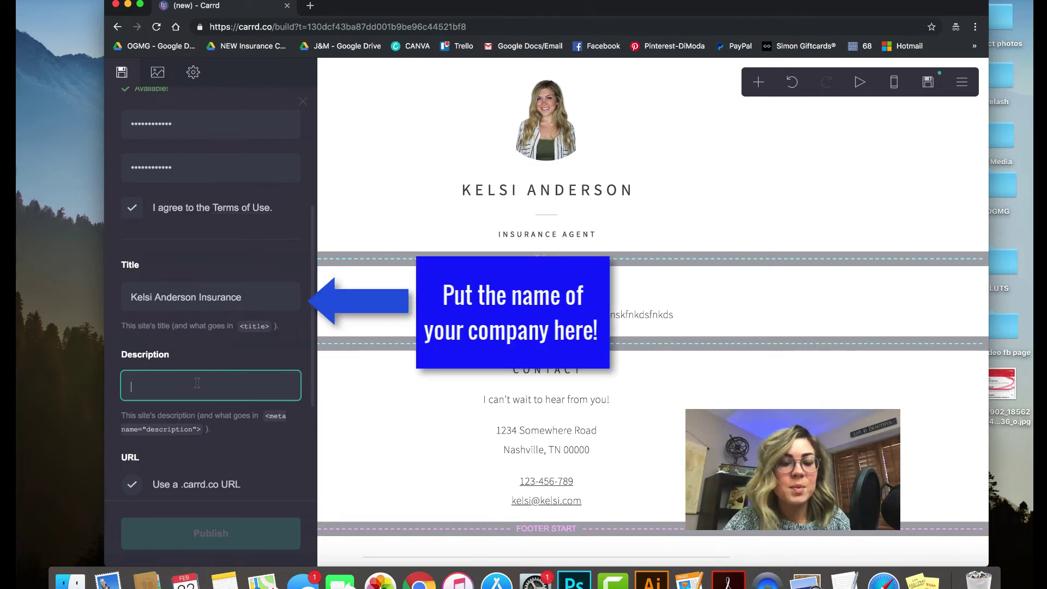
pyautogui.write('We')
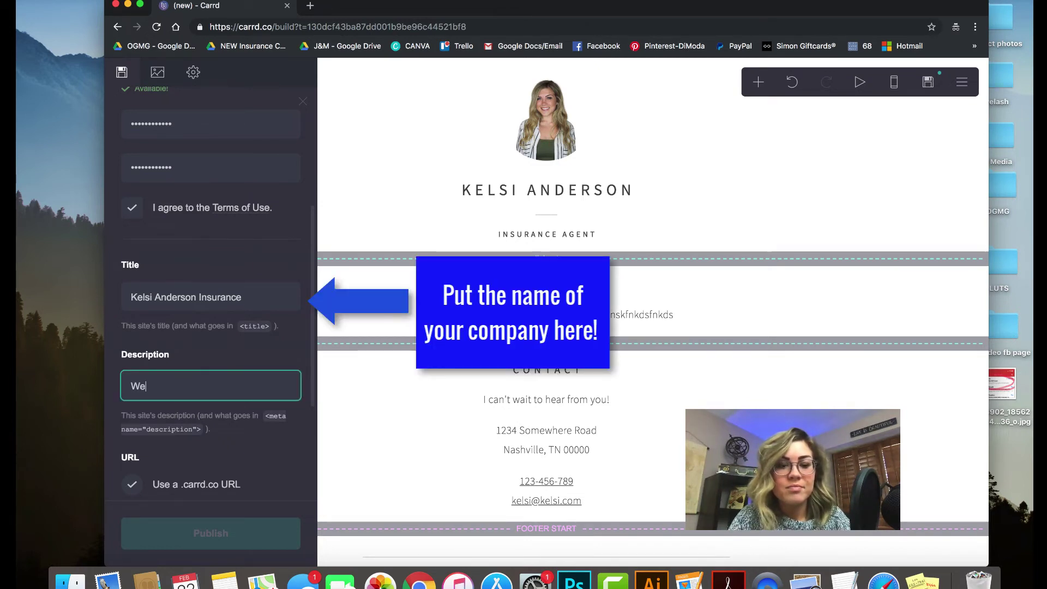
pyautogui.write('bsite')
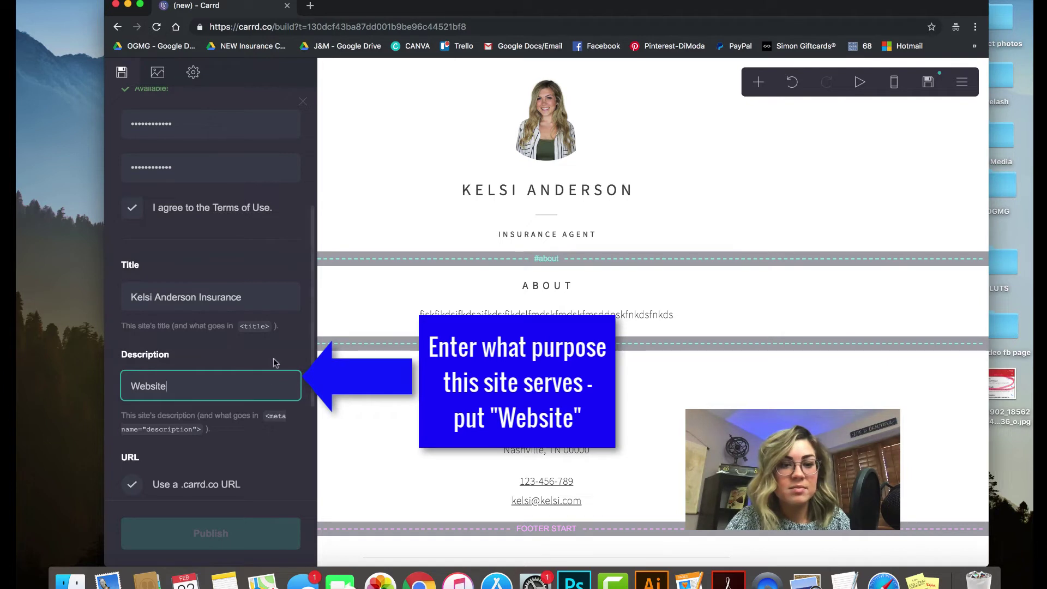
pyautogui.click(269, 350)
pyautogui.scroll(-3, 255, 453)
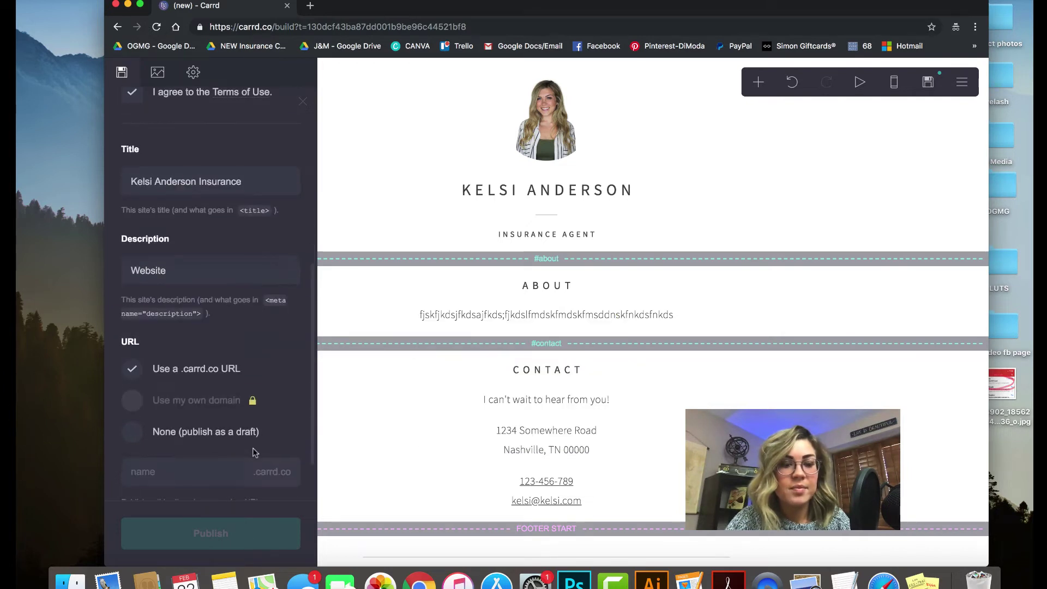
pyautogui.scroll(-2, 255, 452)
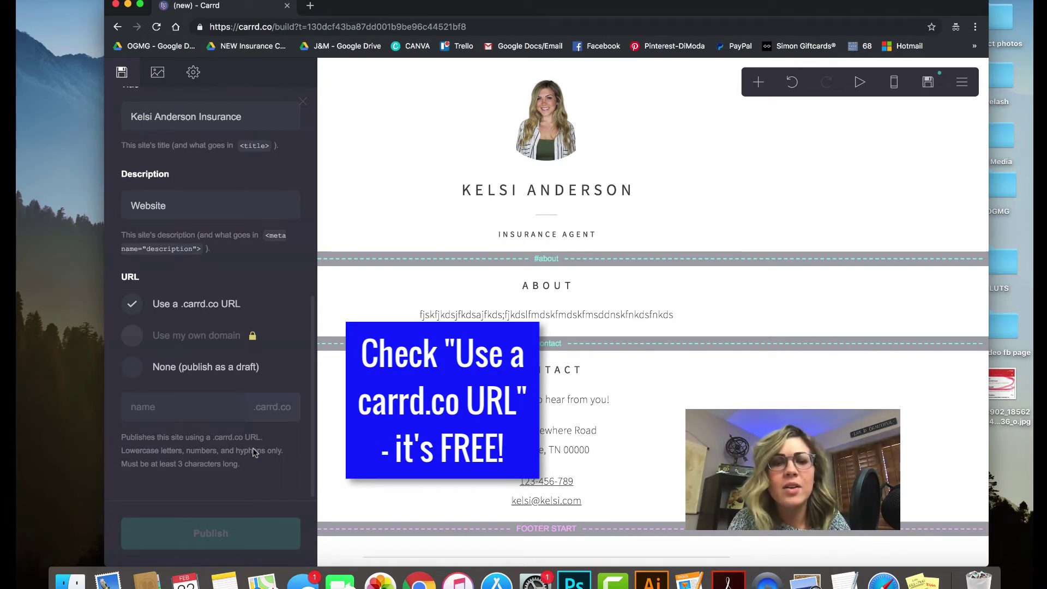
# Enter the business name as the .carrd.co URL name and confirm it shows Available!
pyautogui.click(170, 410)
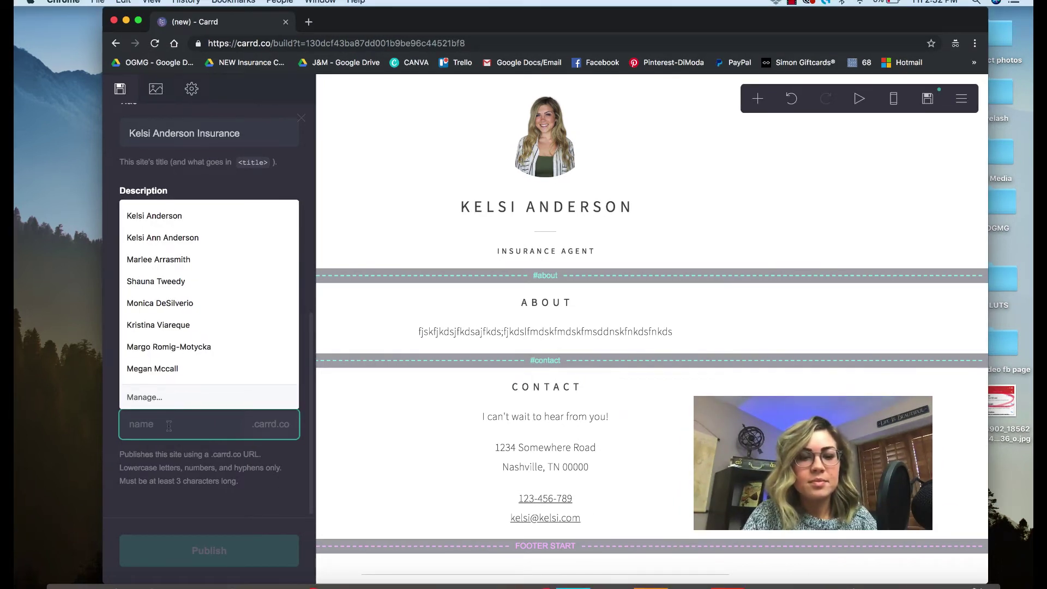
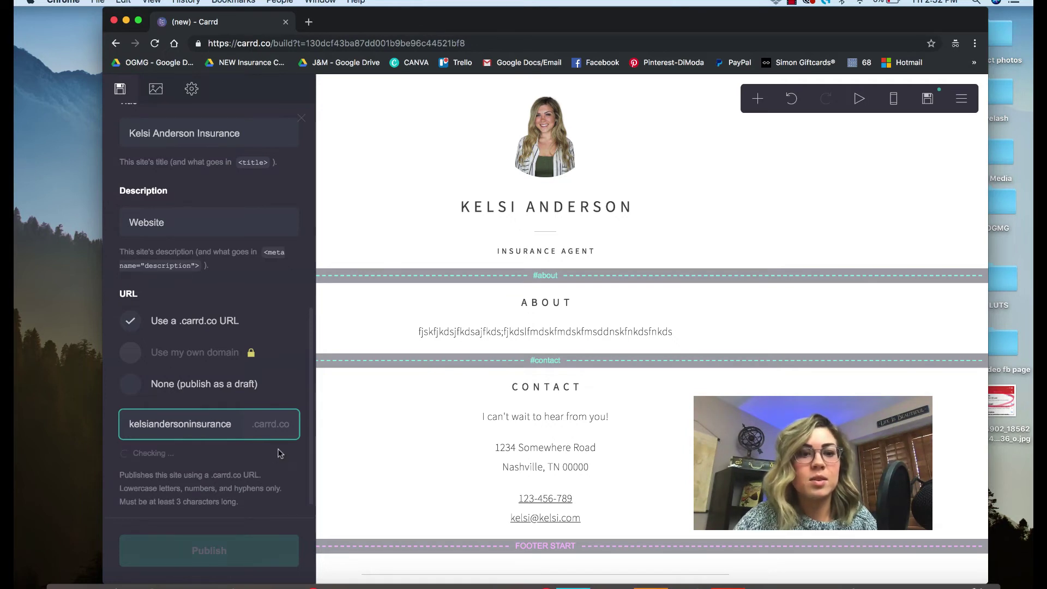
pyautogui.click(281, 457)
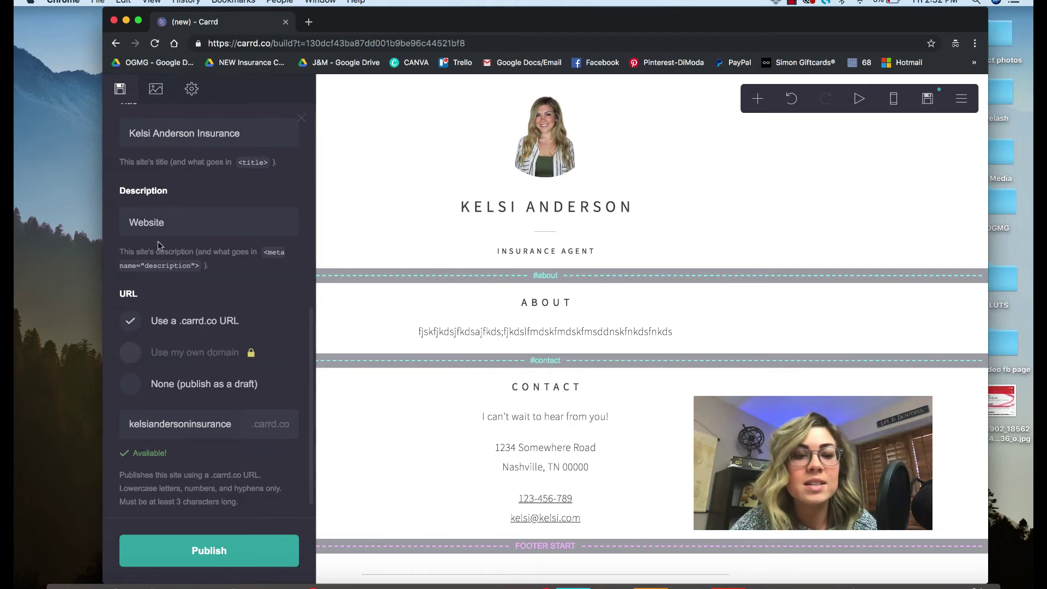
pyautogui.moveTo(255, 356)
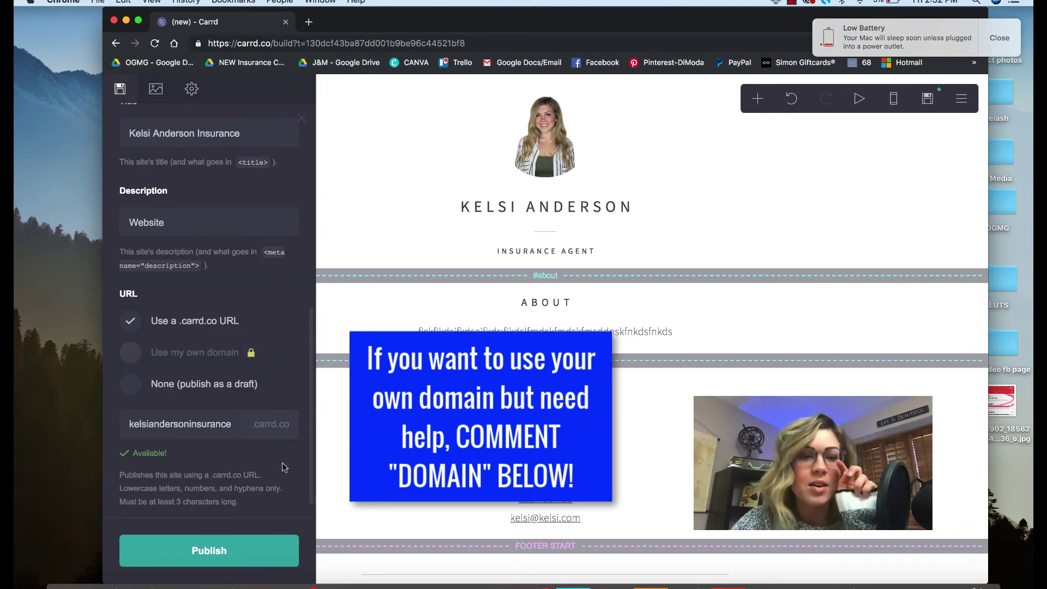
# Publish the site, dismiss the low battery notification, and close the 'Check your email!' notice
pyautogui.click(240, 549)
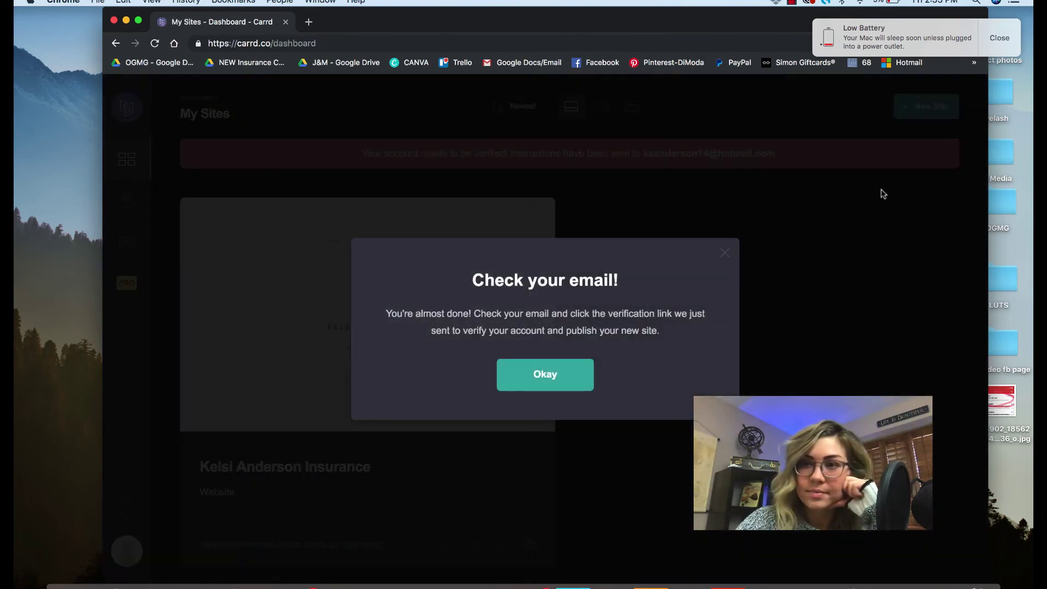
pyautogui.click(998, 37)
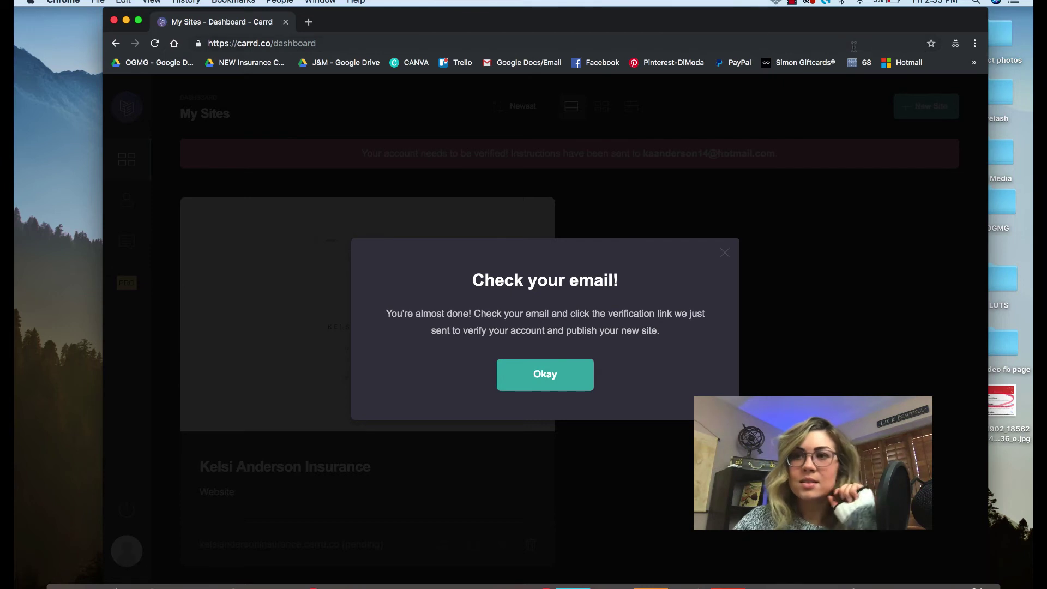
pyautogui.click(792, 2)
pyautogui.press('Escape')
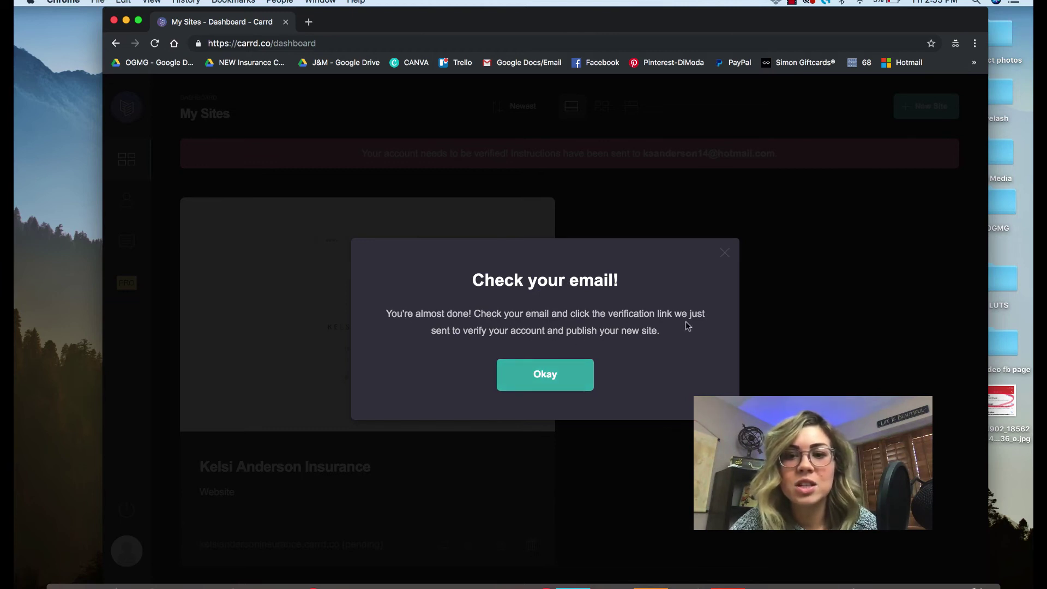
pyautogui.click(551, 377)
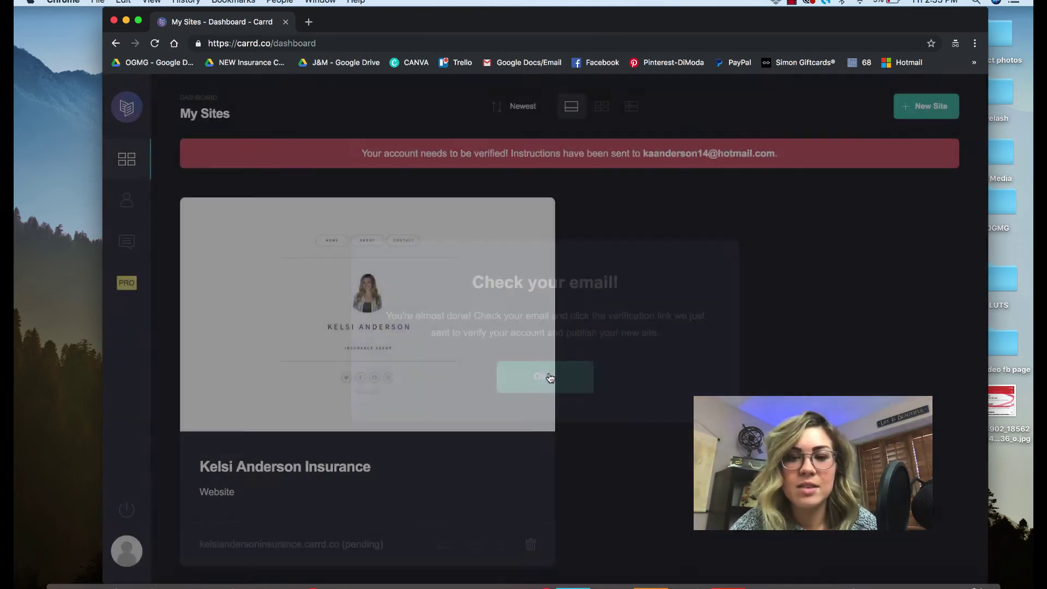
# Open hotmail.com in a new browser tab
pyautogui.click(309, 22)
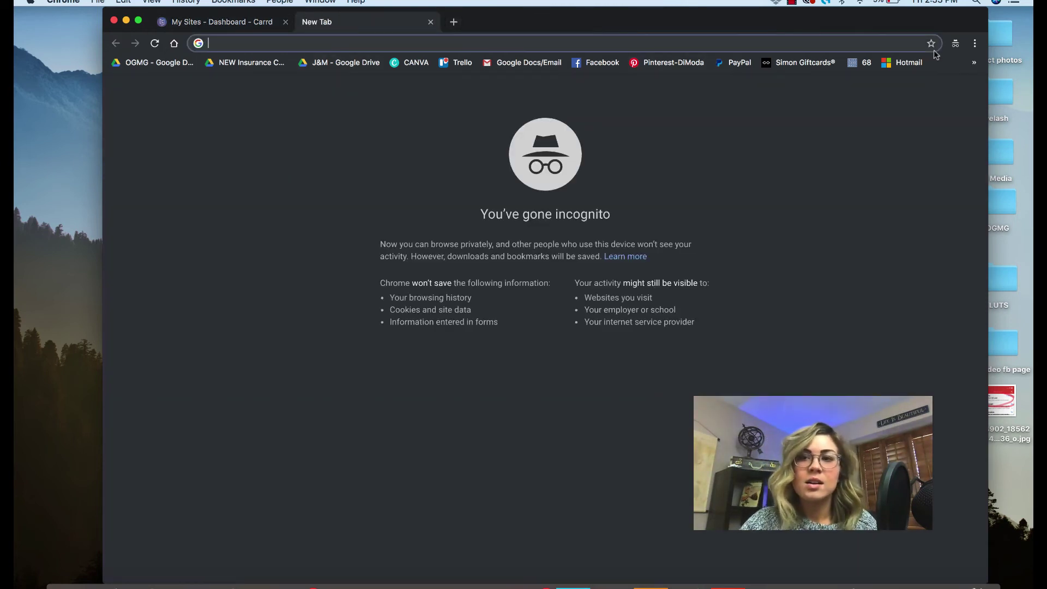
pyautogui.click(974, 62)
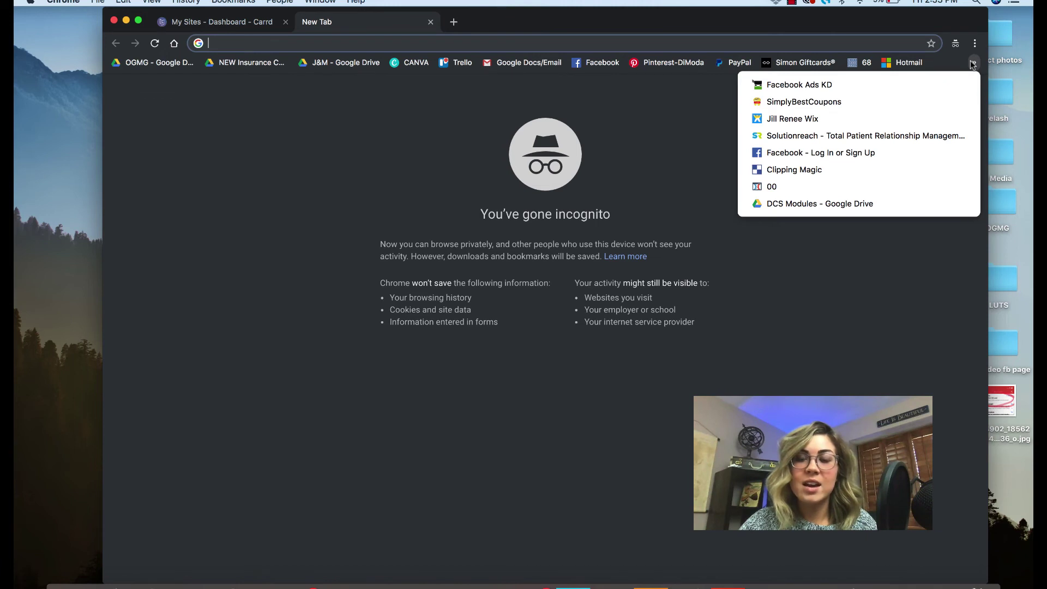
pyautogui.click(713, 46)
pyautogui.write('hotmai')
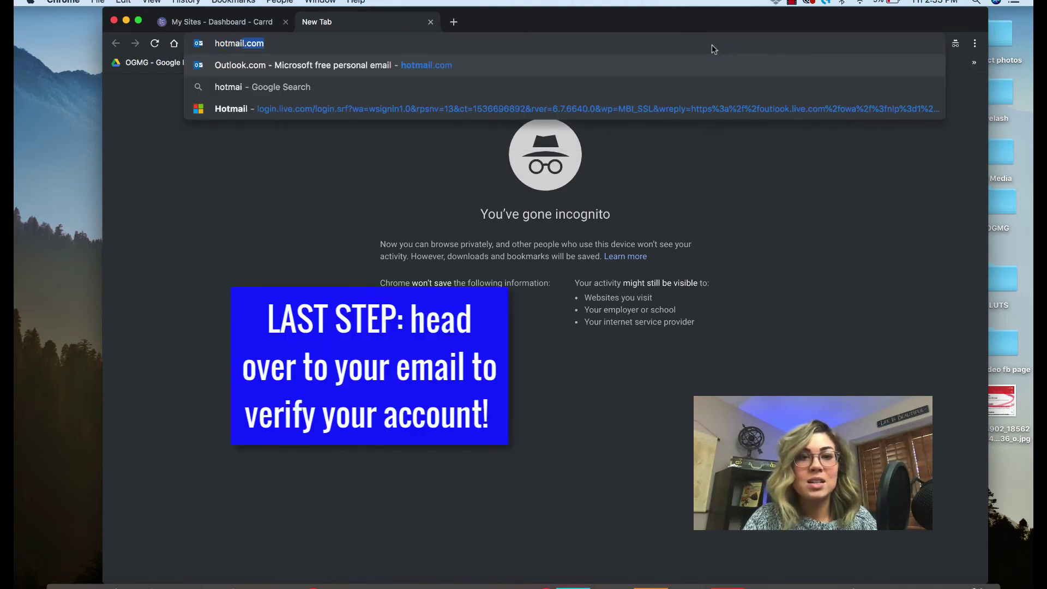
pyautogui.write('l.com')
pyautogui.press('Return')
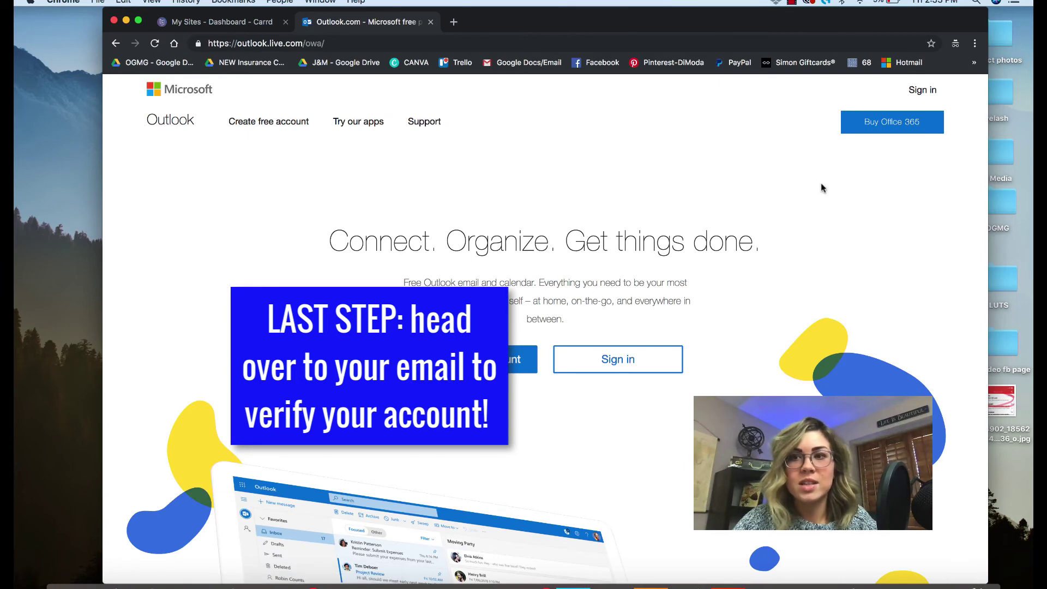
# Sign in to the Outlook account with its e-mail address and saved password
pyautogui.click(921, 93)
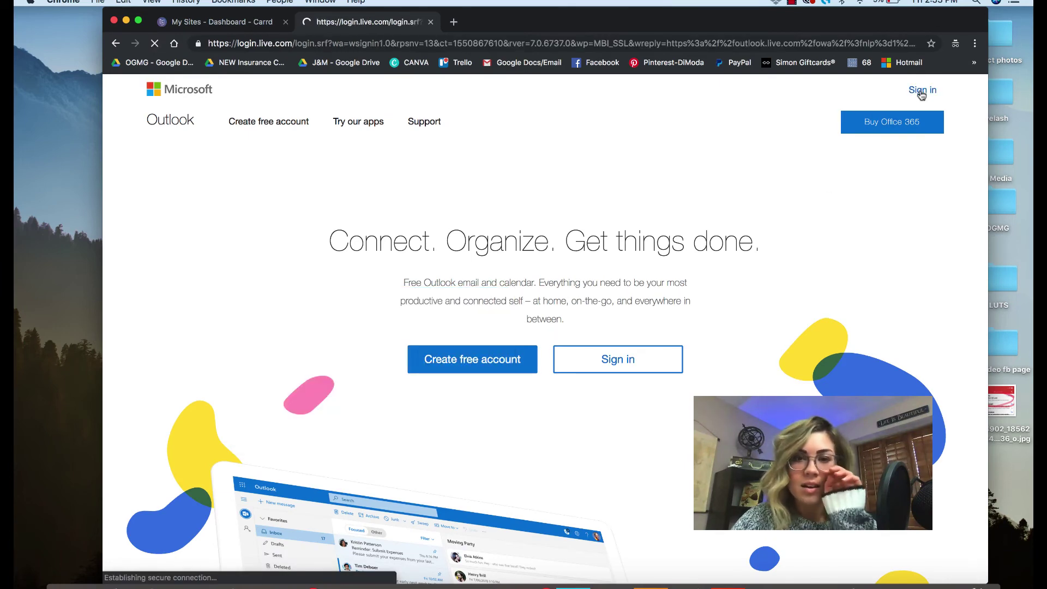
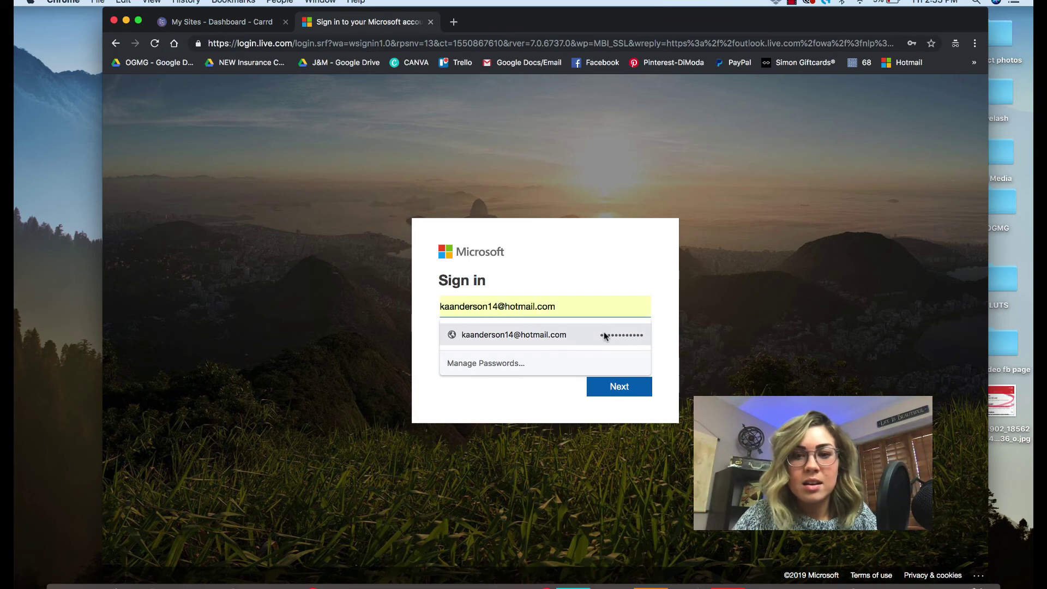
pyautogui.click(604, 335)
pyautogui.click(622, 386)
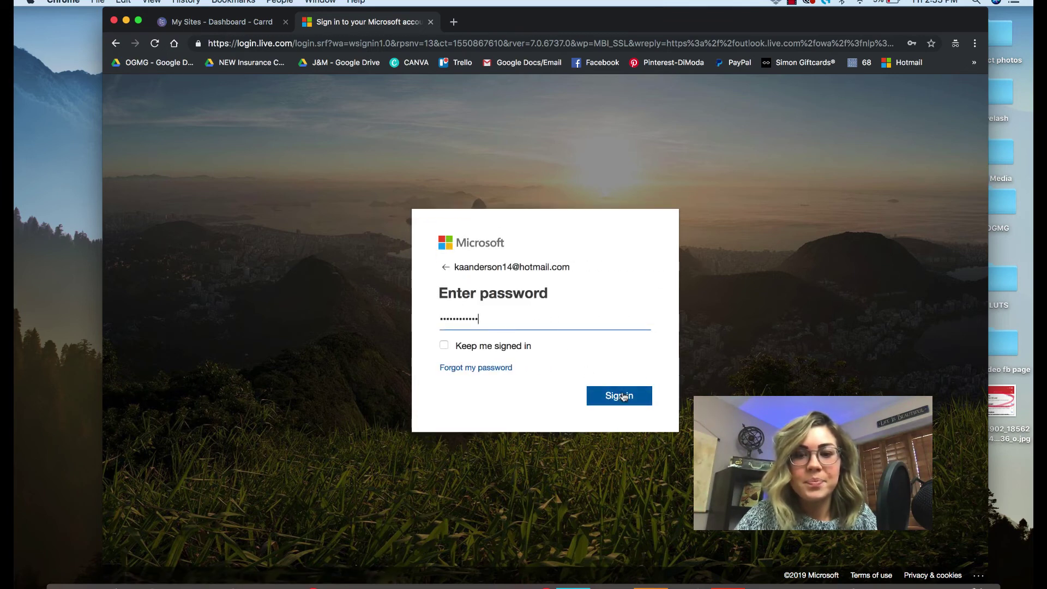
pyautogui.click(624, 397)
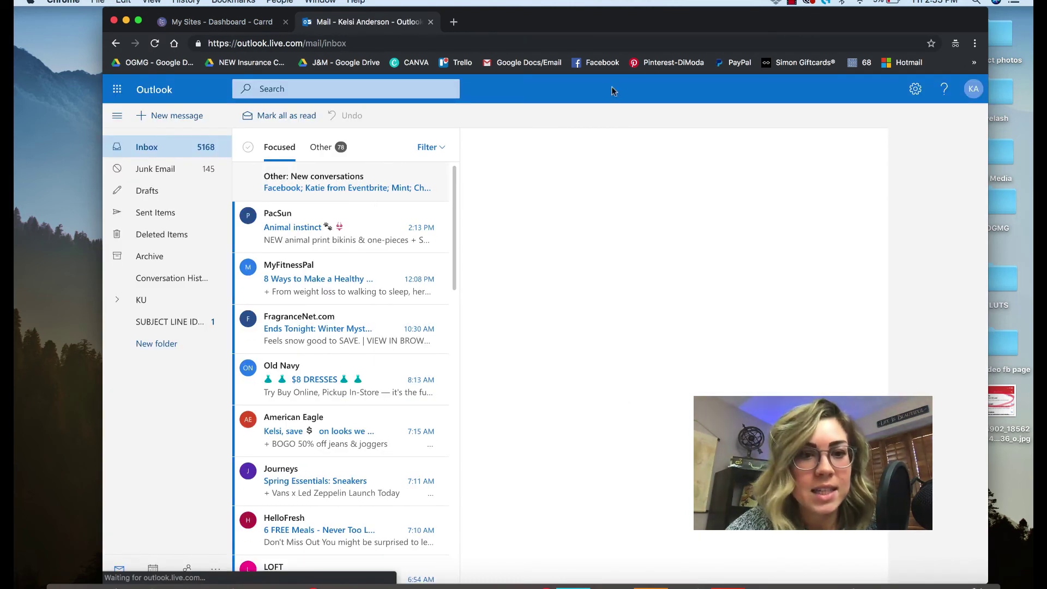
# Open 'Verify your Carrd account' in Junk Email and follow its verification link
pyautogui.click(162, 171)
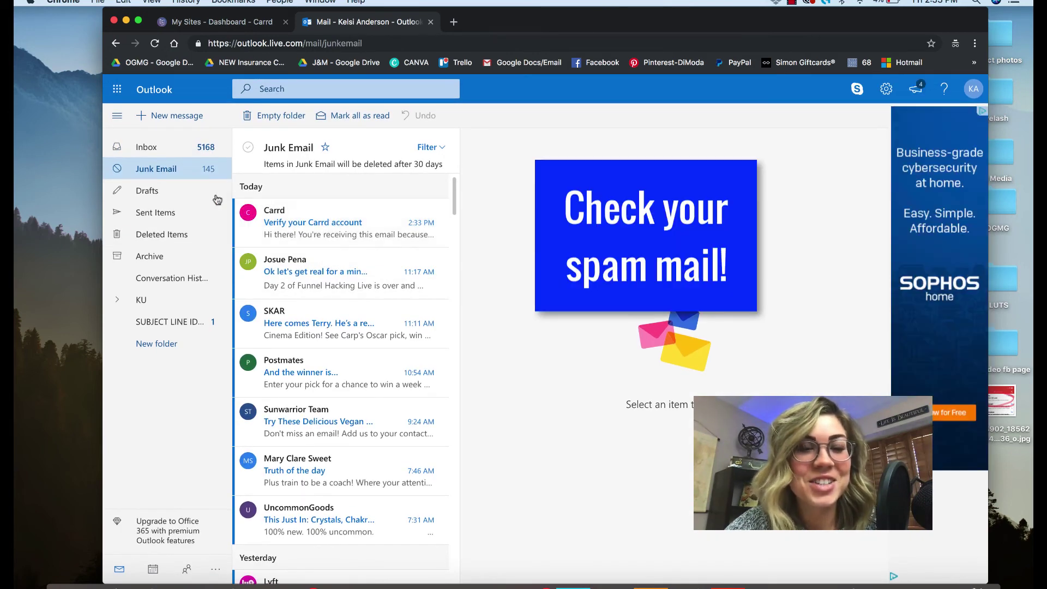
pyautogui.click(329, 218)
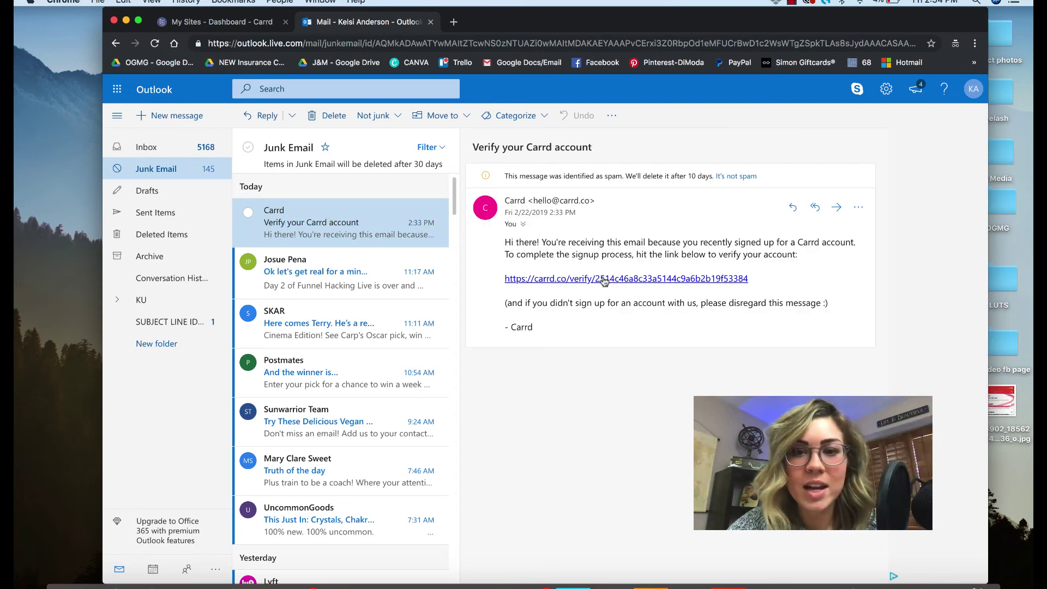
pyautogui.click(654, 280)
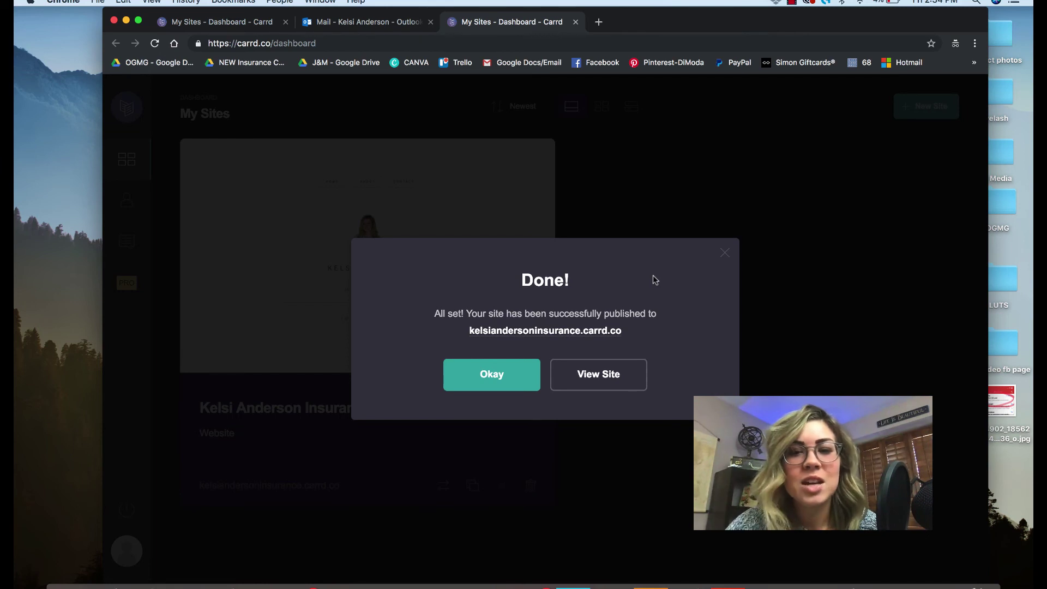
# Open the published site via View Site and test the About, Home and Contact buttons
pyautogui.click(590, 380)
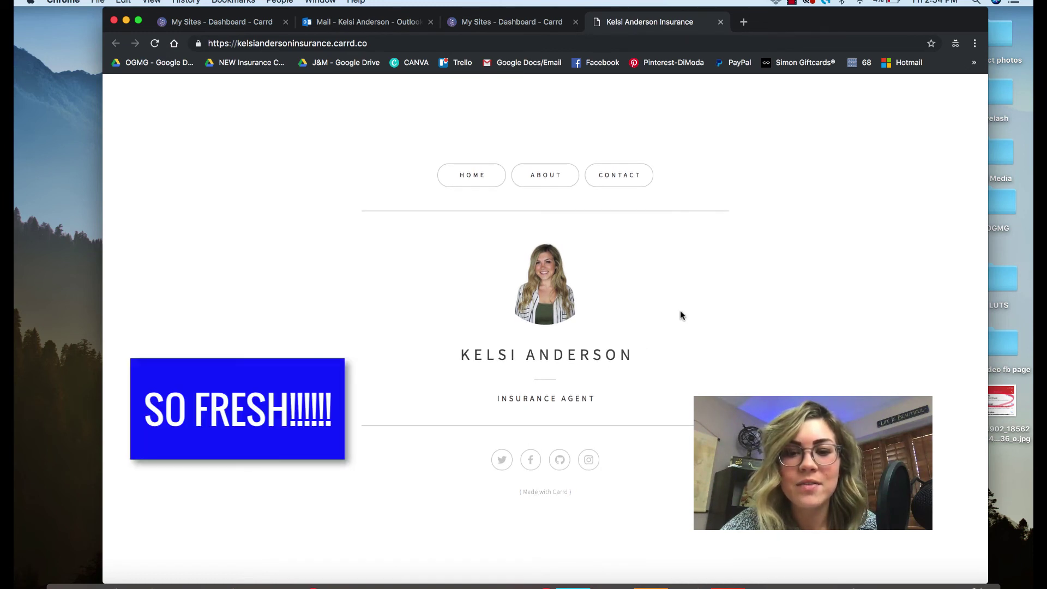
pyautogui.click(564, 174)
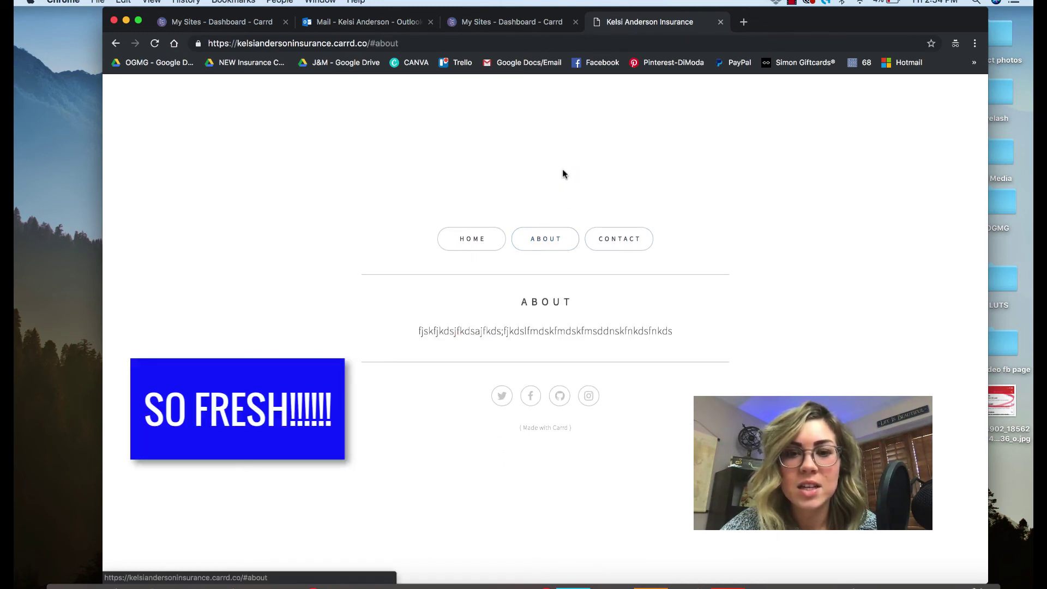
pyautogui.click(480, 242)
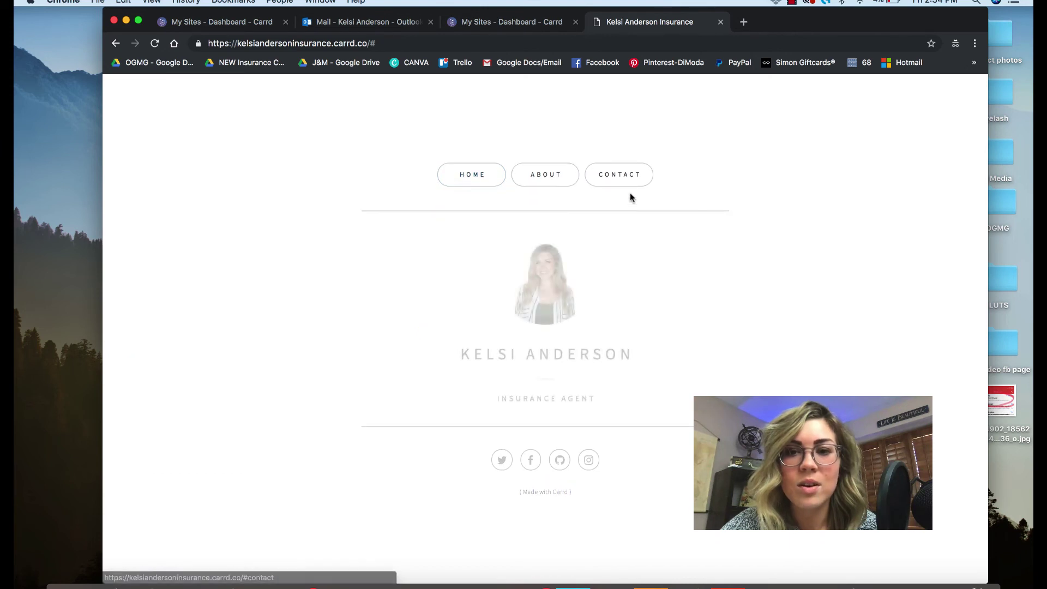
pyautogui.click(625, 183)
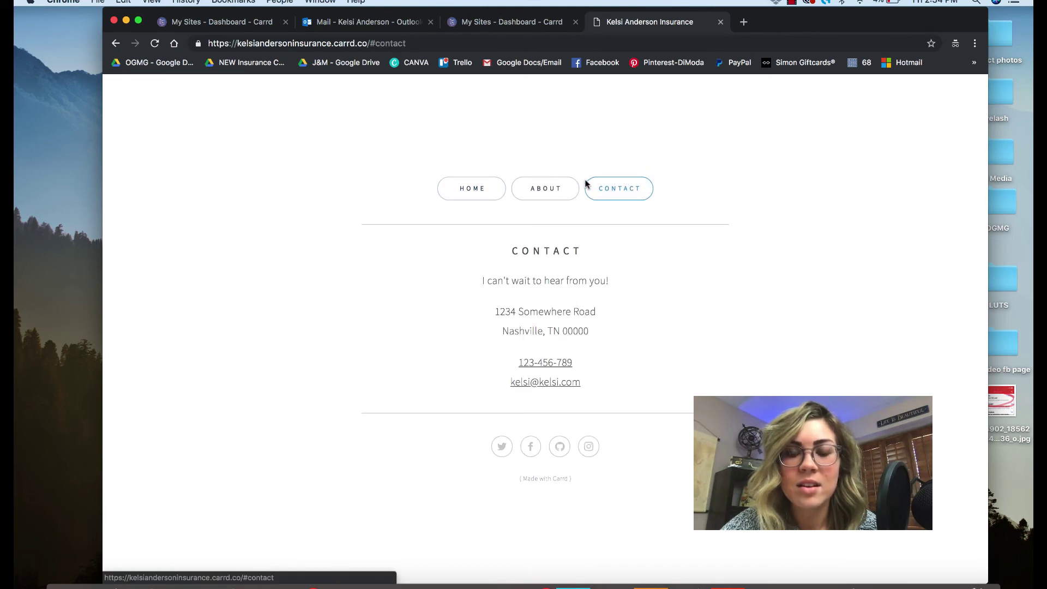
# Cycle through the About, Home and Contact sections again to confirm they display
pyautogui.click(567, 189)
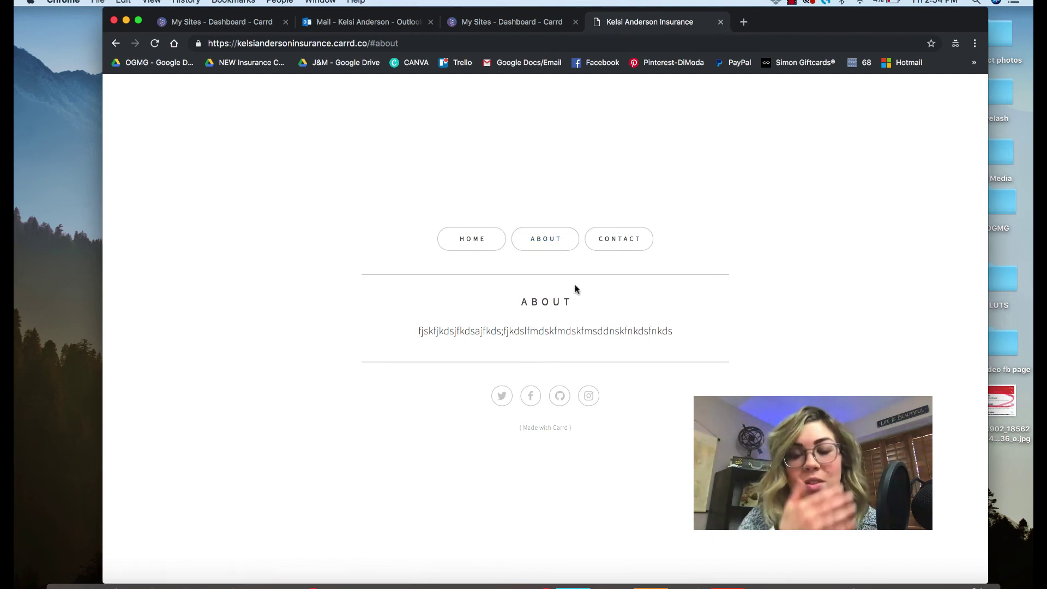
pyautogui.click(476, 242)
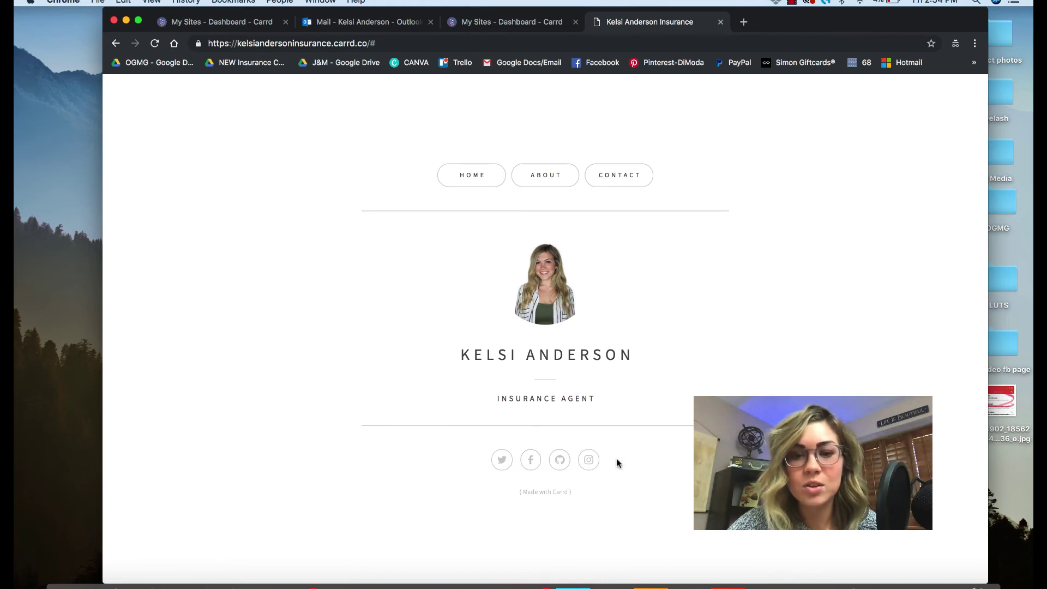
pyautogui.click(551, 180)
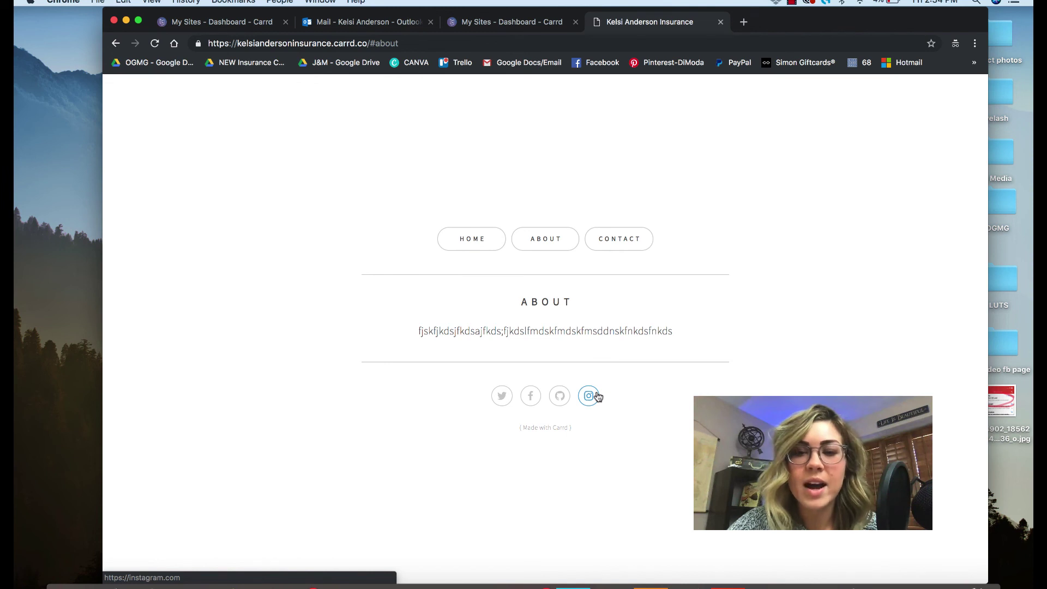
pyautogui.click(620, 238)
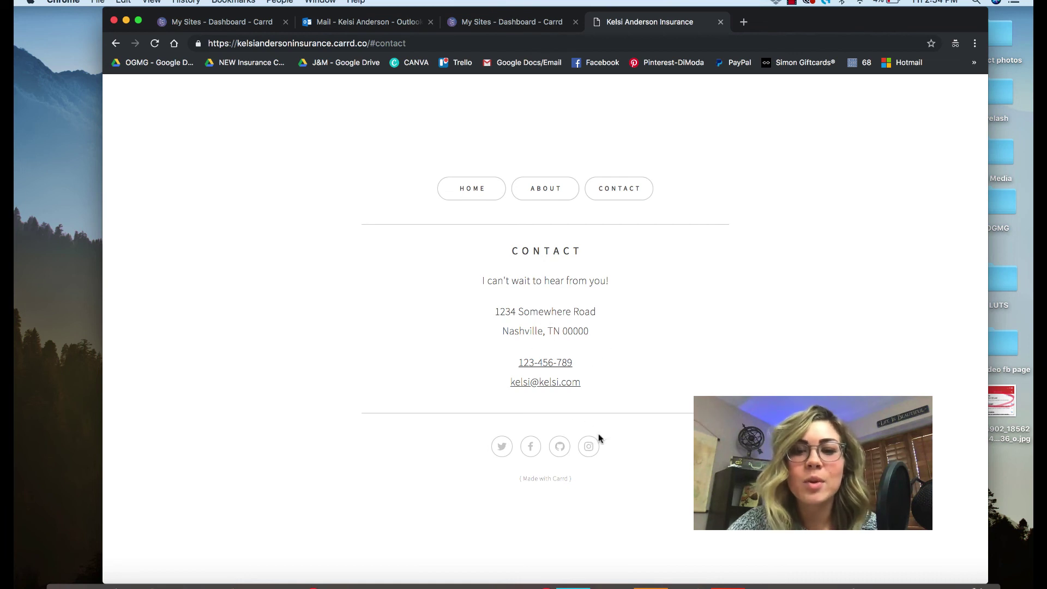
pyautogui.click(472, 187)
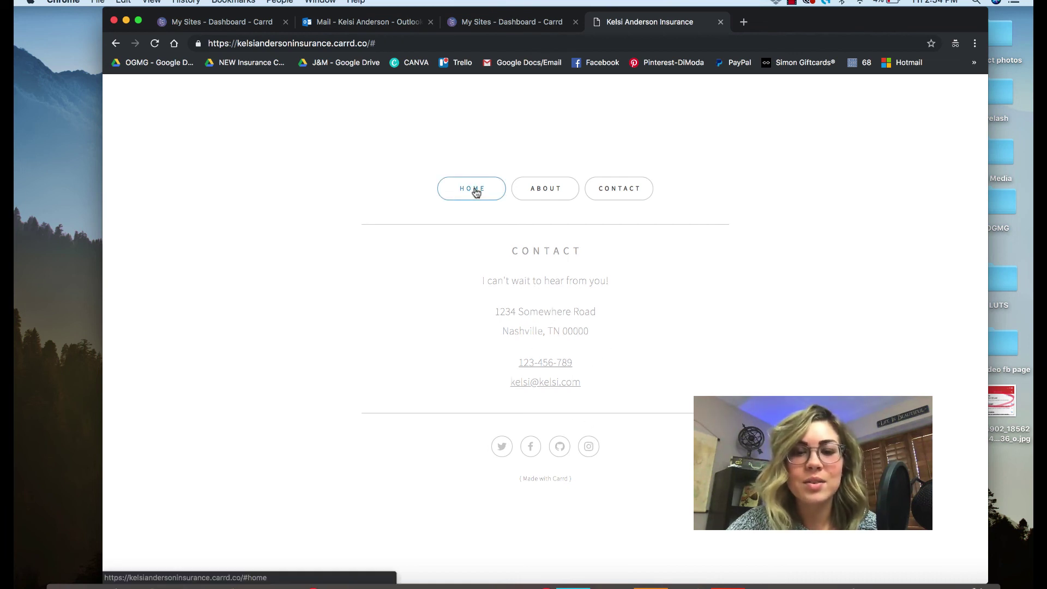